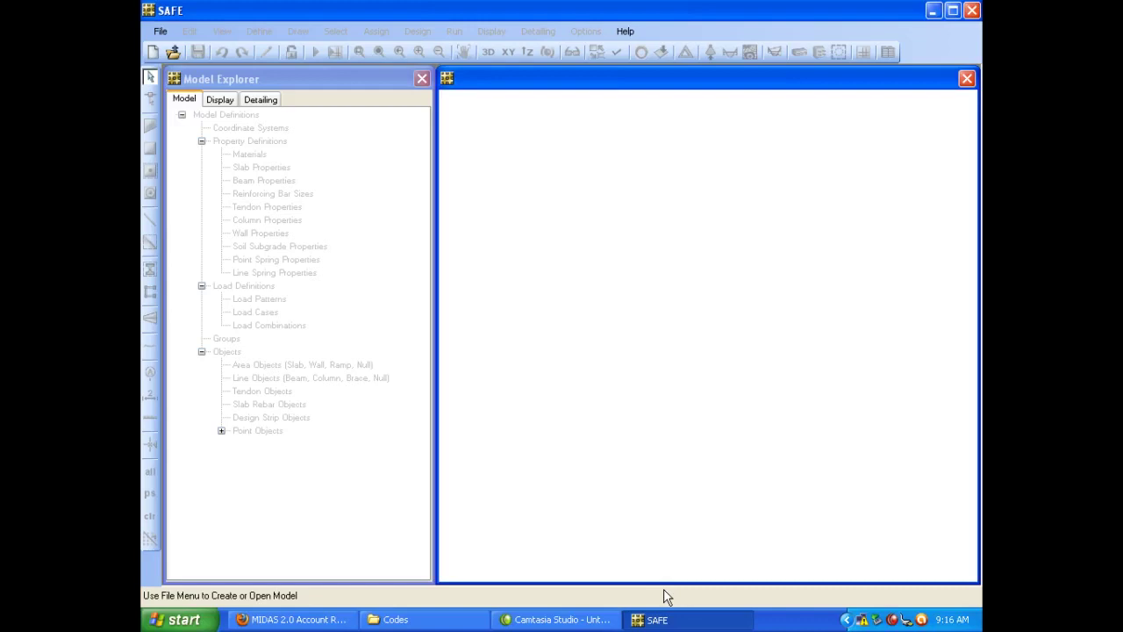
Step: Check the program's version and licence information in the About SAFE window
left_click(626, 33)
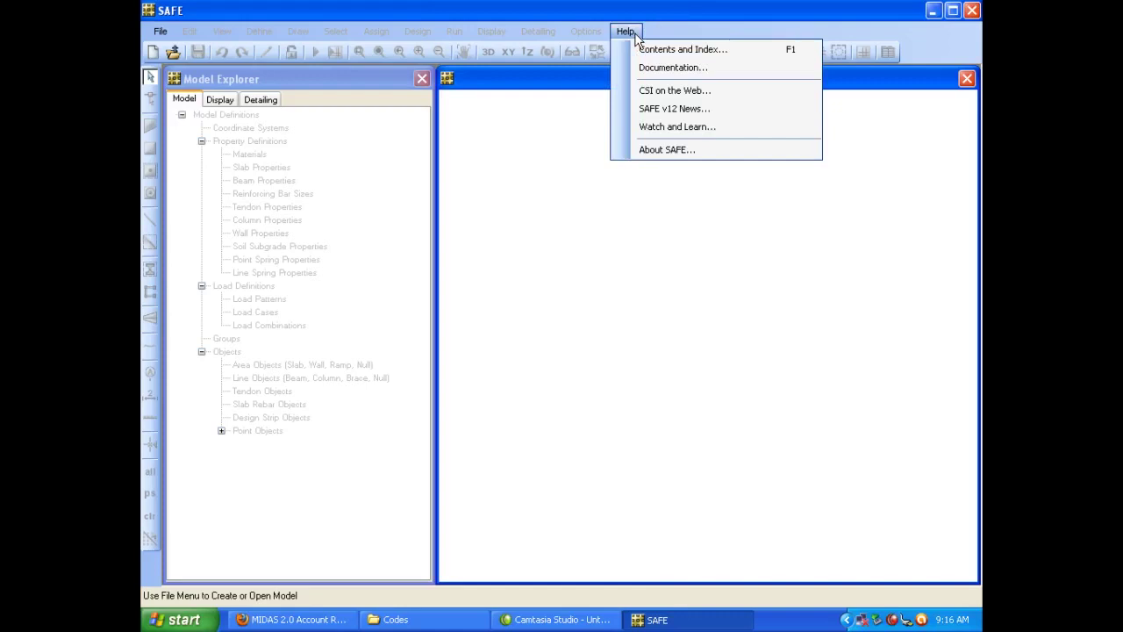
left_click(686, 154)
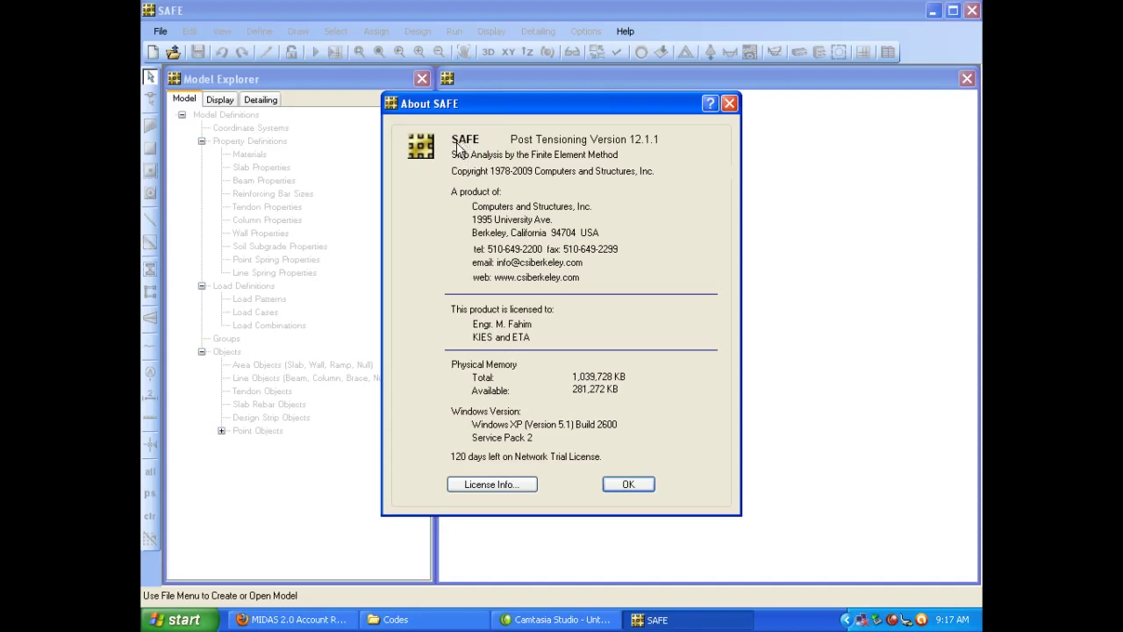
left_click(625, 490)
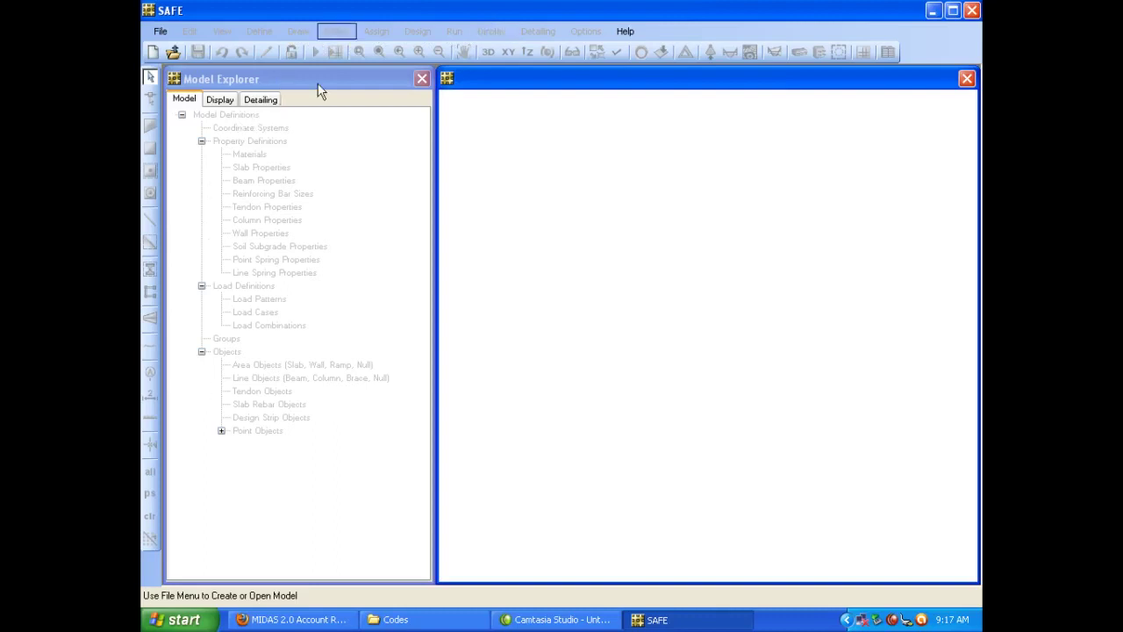
Step: Create a new model from the Flat Slab Perimeter Beams template, accepting its default dimensions and loads
left_click(422, 80)
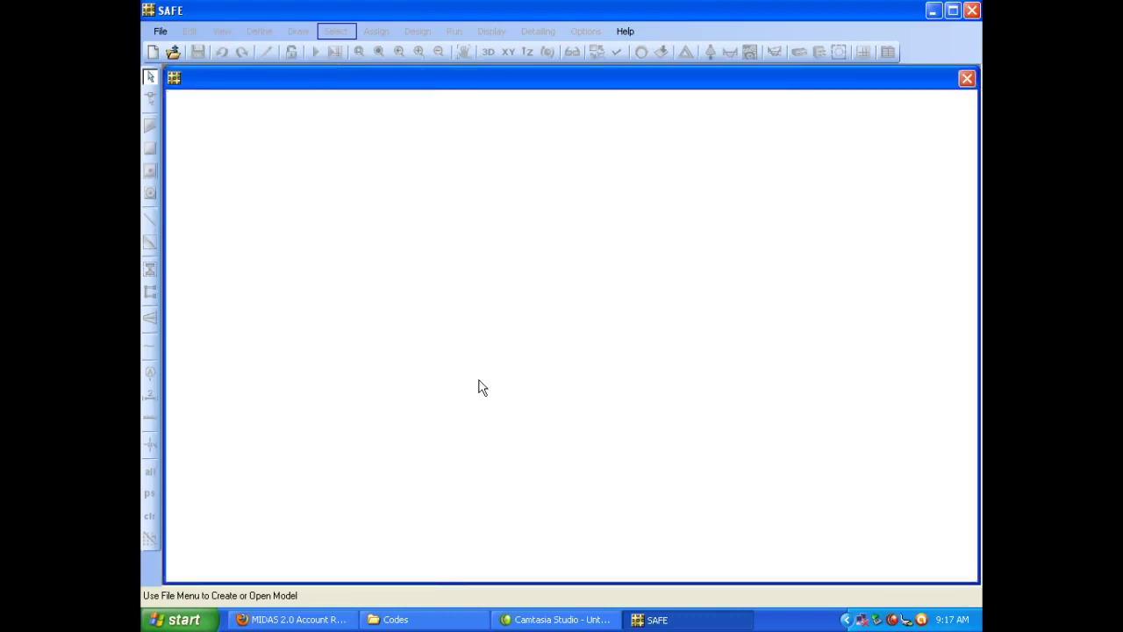
left_click(160, 32)
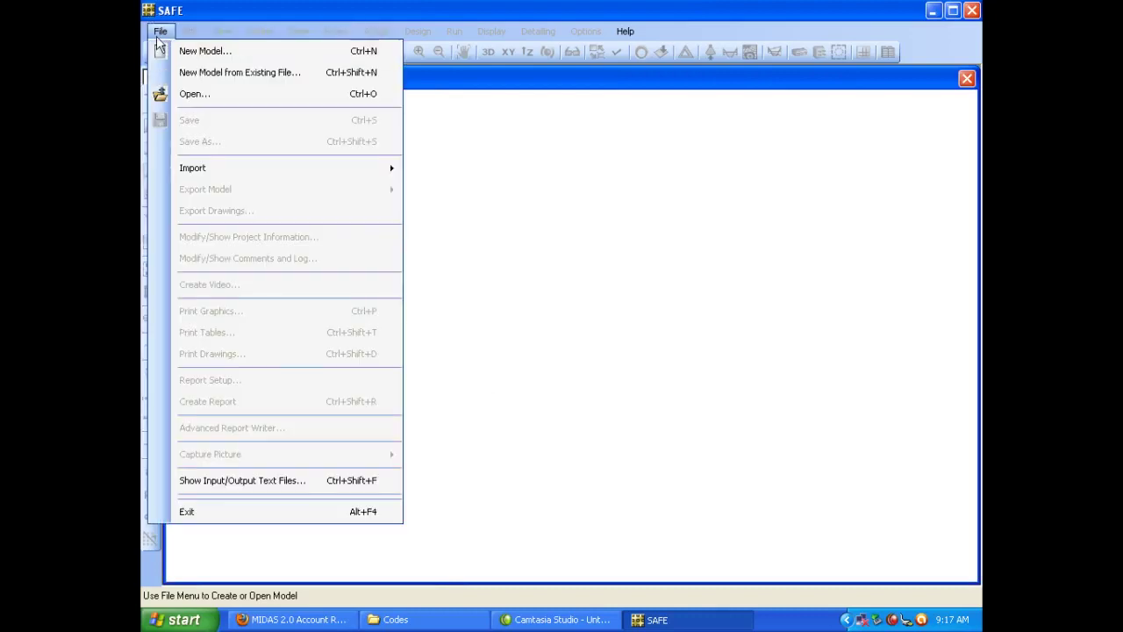
left_click(167, 31)
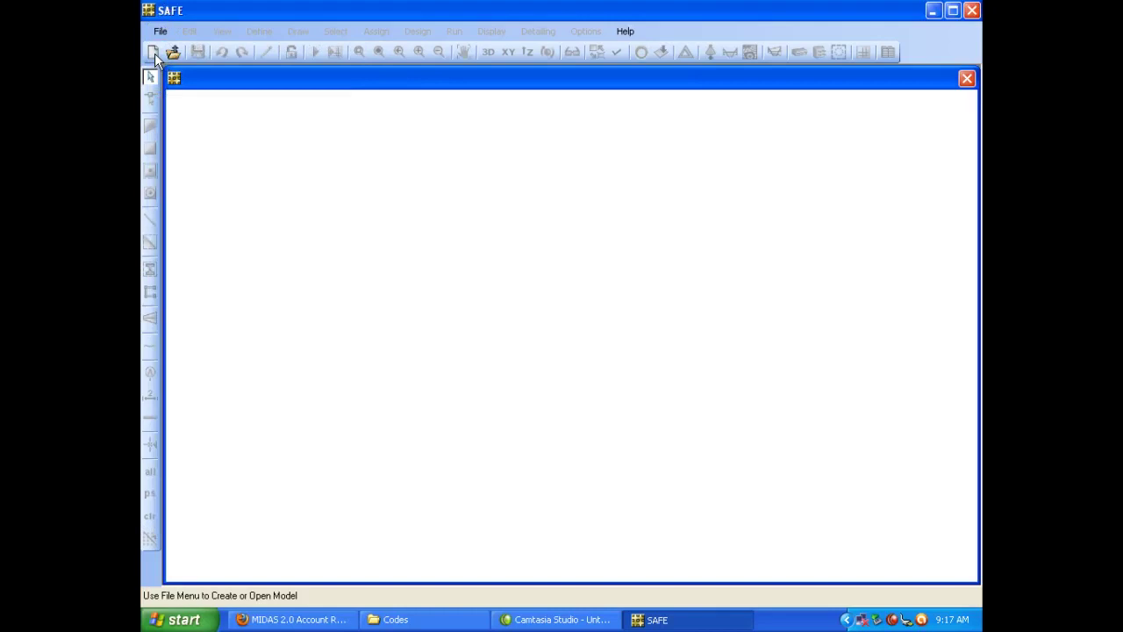
left_click(153, 53)
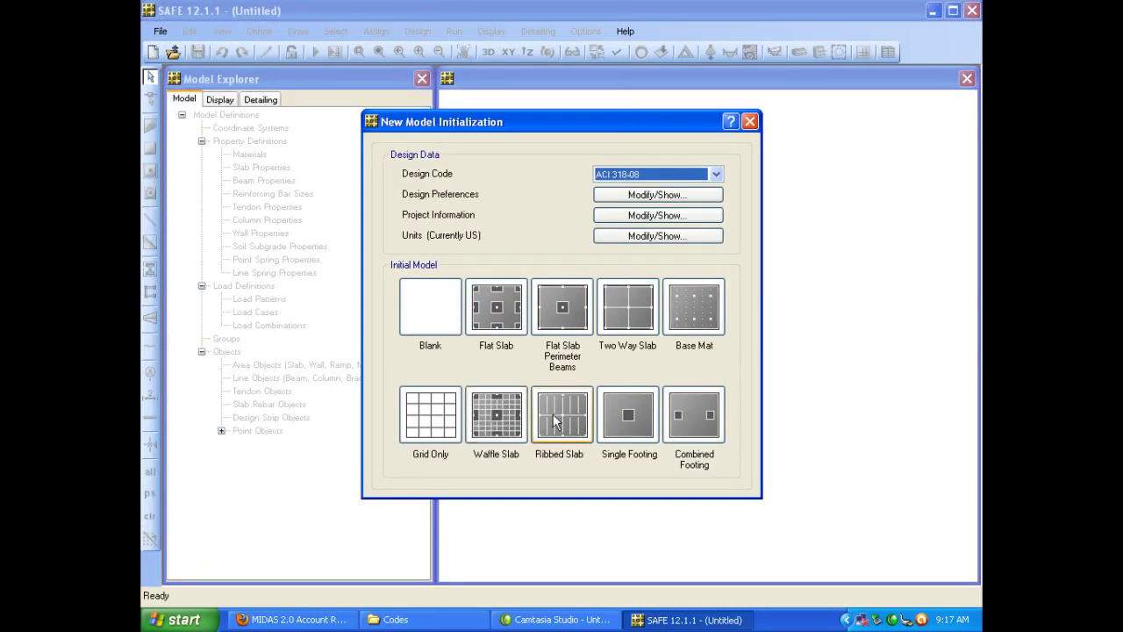
left_click(562, 307)
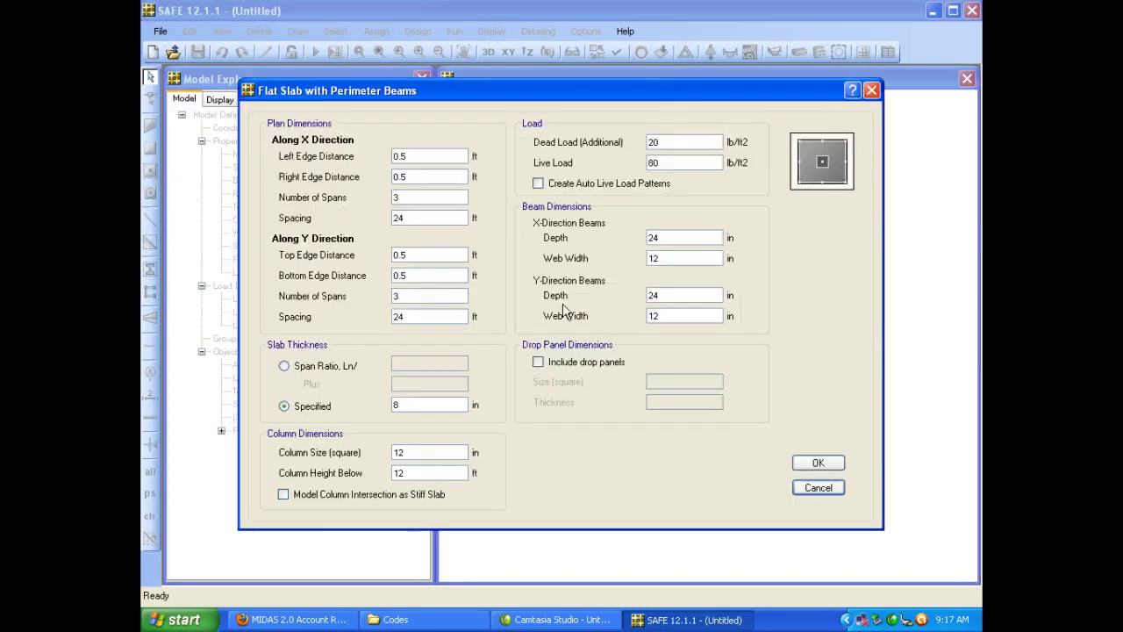
left_click(823, 463)
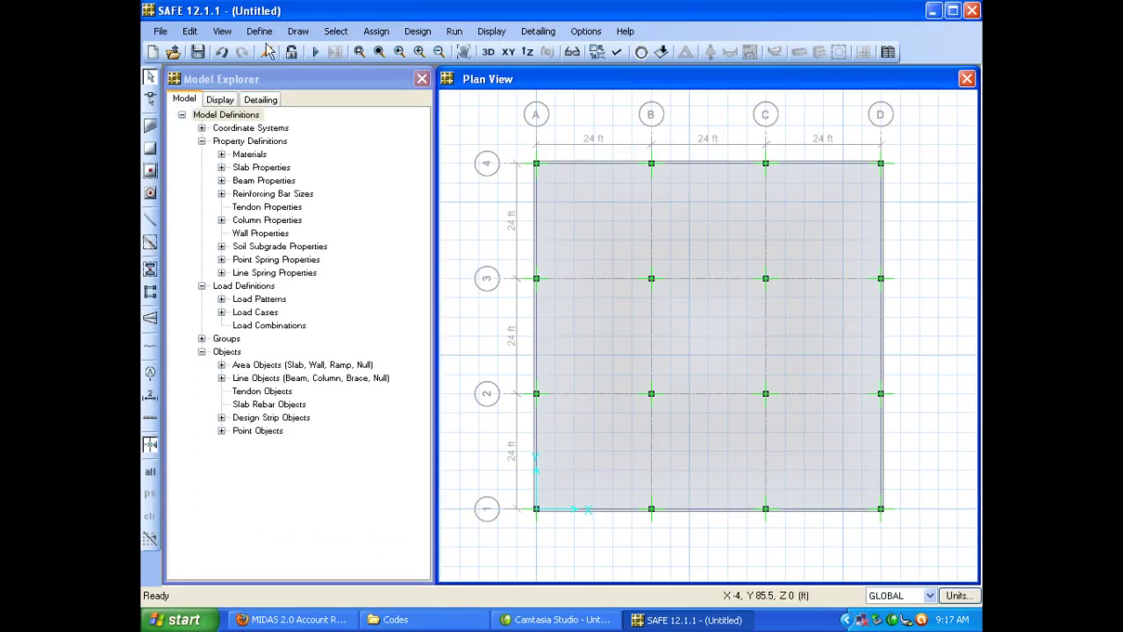
left_click(160, 31)
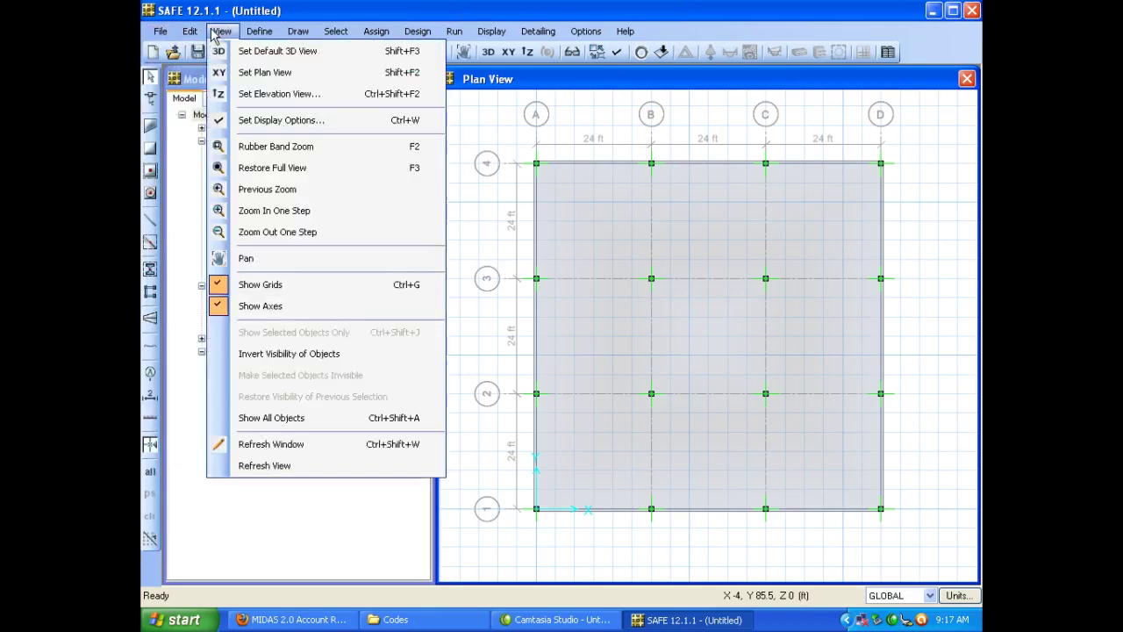
mouse_move(257, 33)
mouse_move(335, 35)
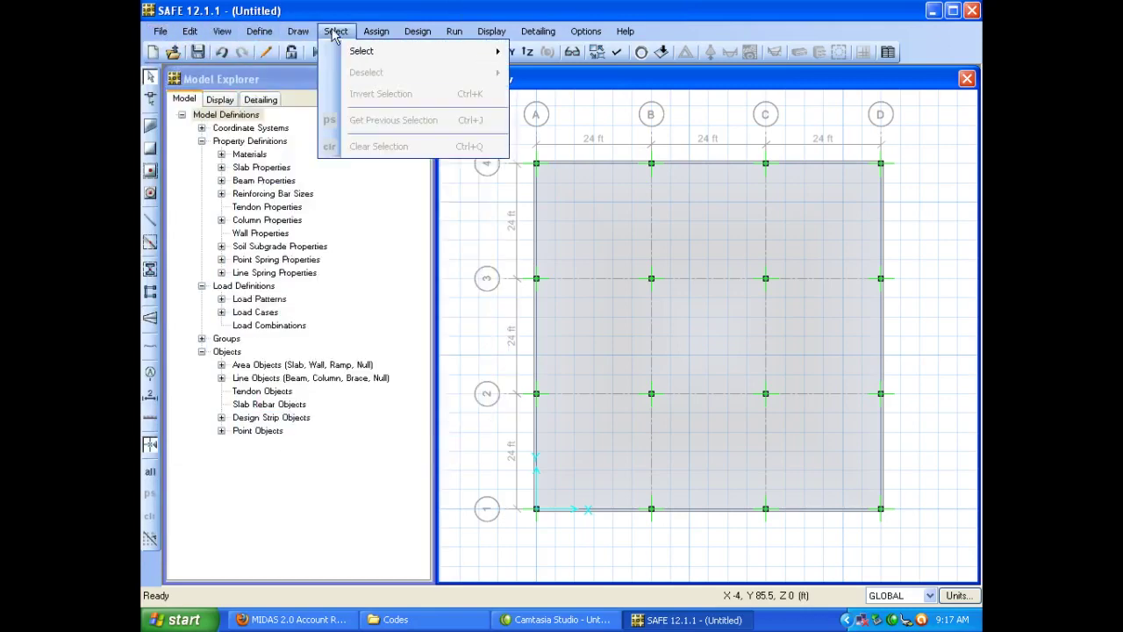
mouse_move(456, 35)
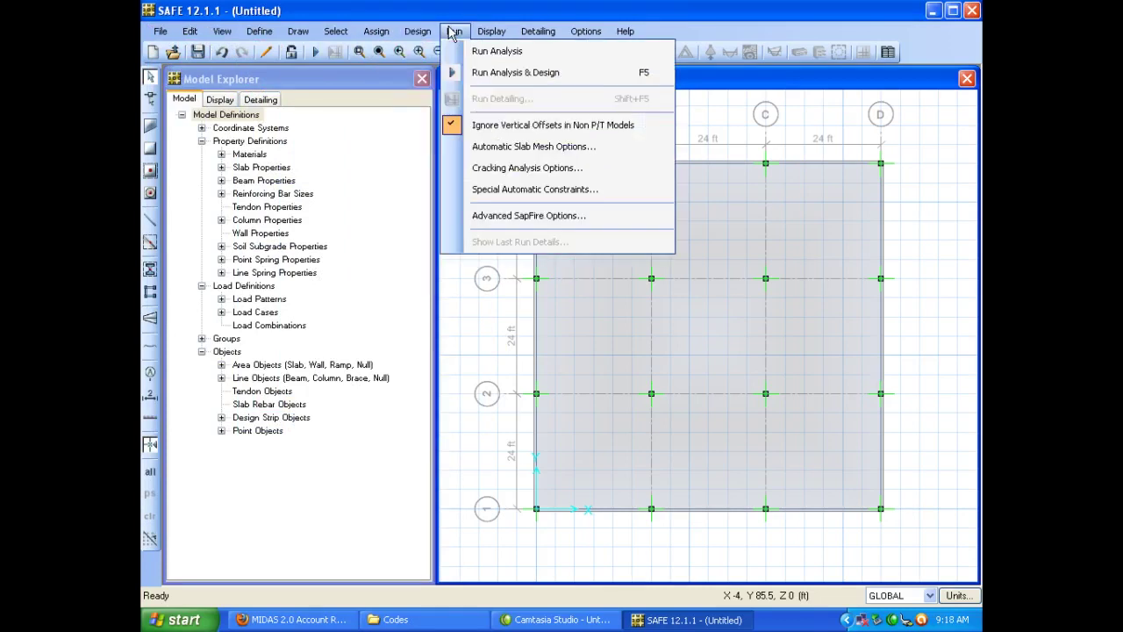
mouse_move(520, 35)
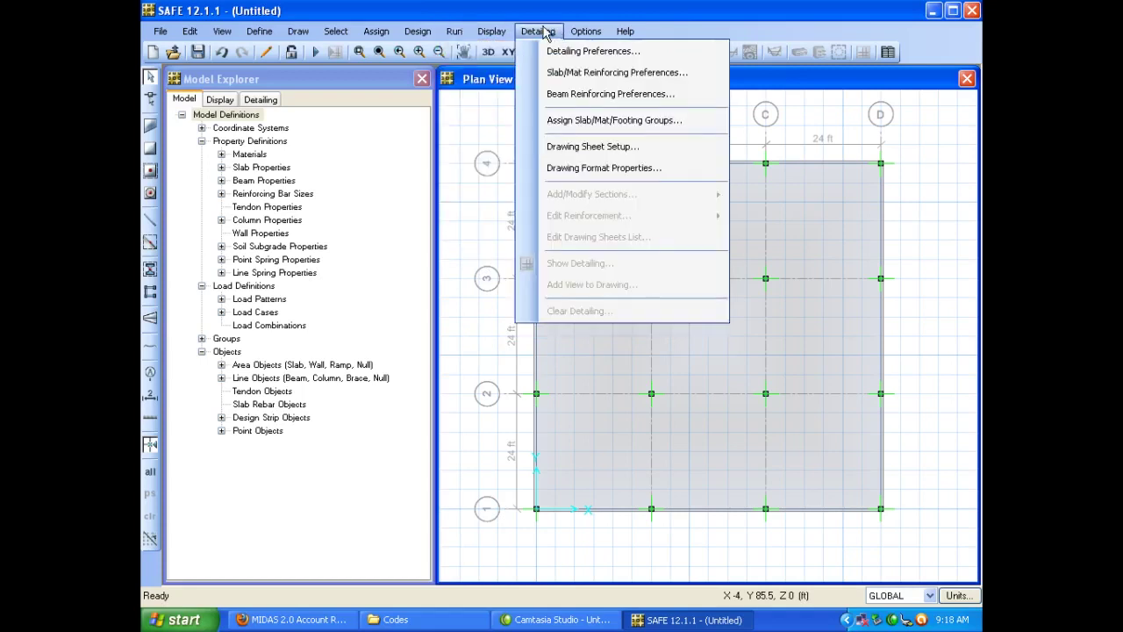
left_click(298, 21)
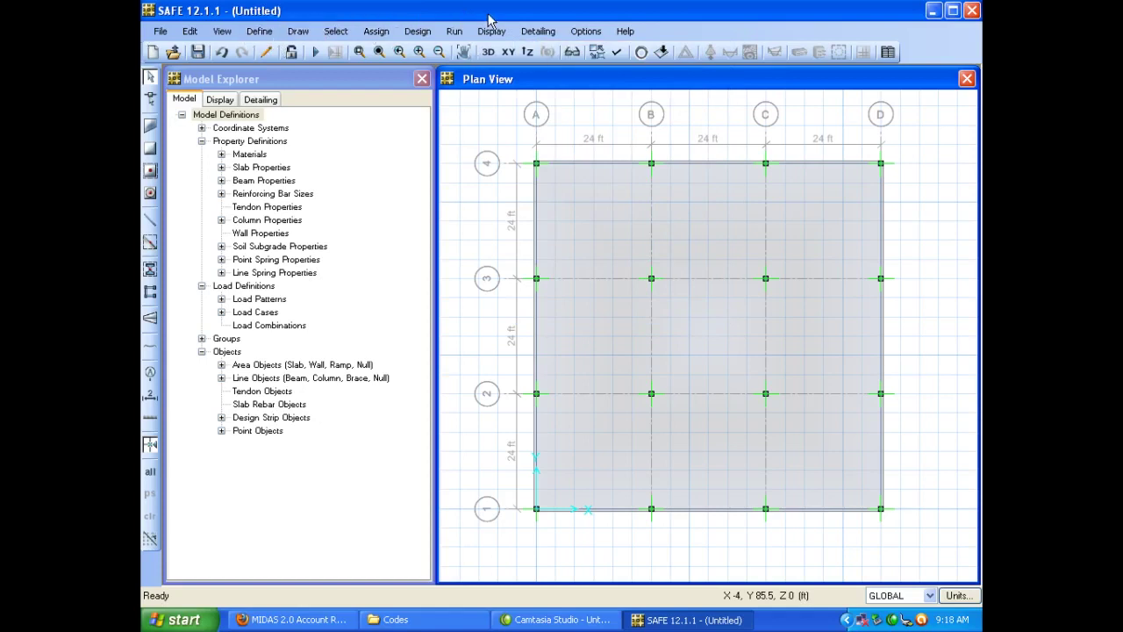
Step: View the property data of the 4000Psi concrete material from the Model Explorer, leaving it unedited
left_click(304, 81)
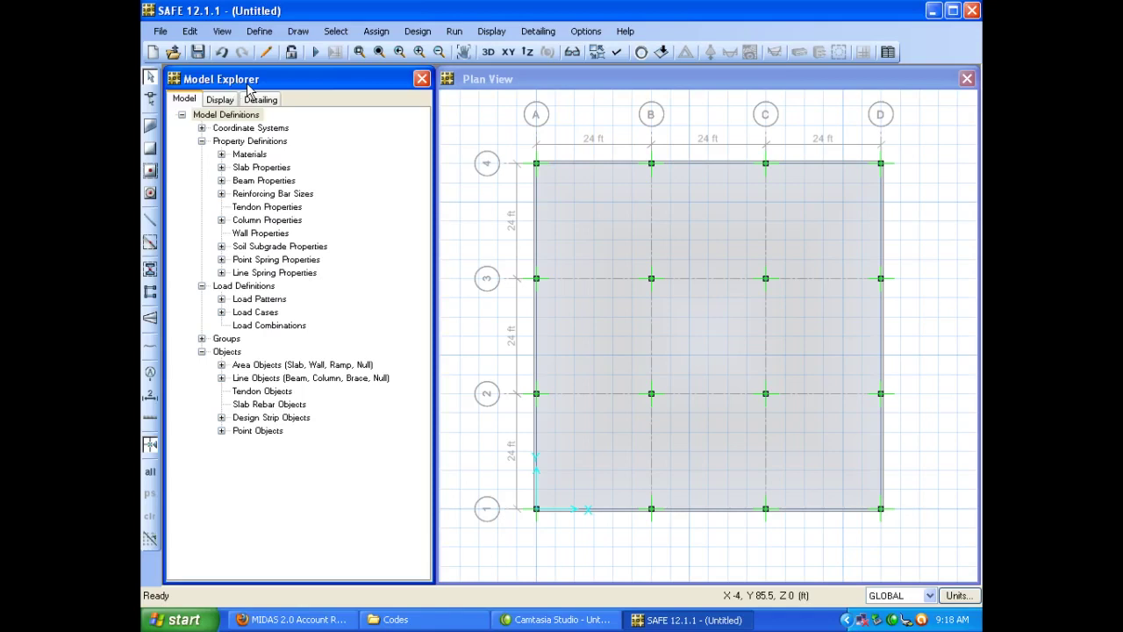
left_click(223, 155)
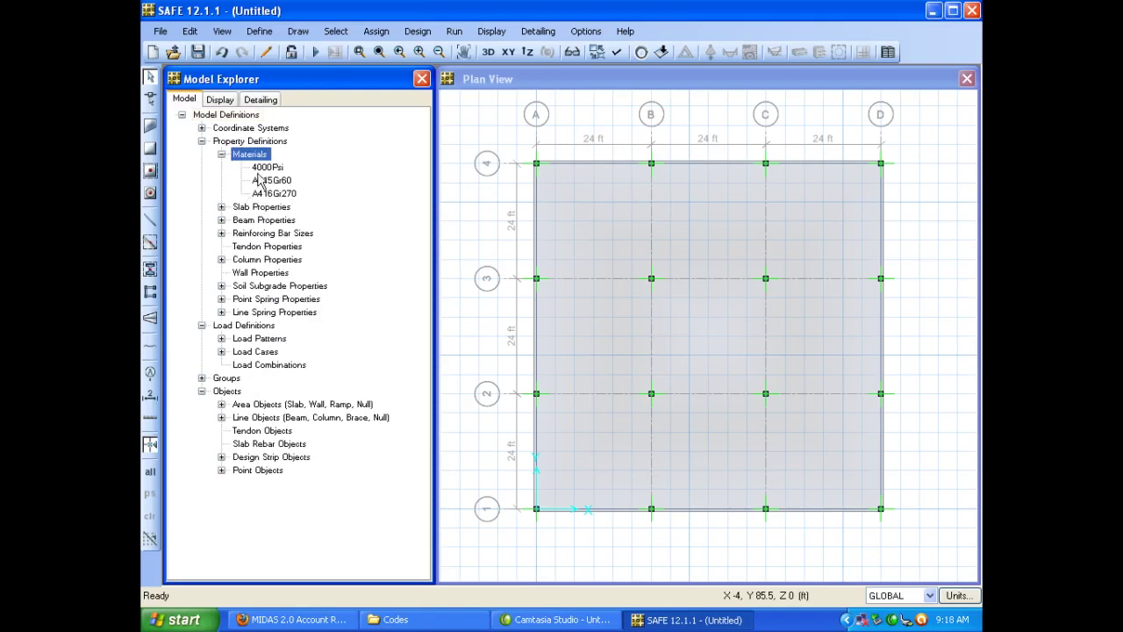
double_click(258, 171)
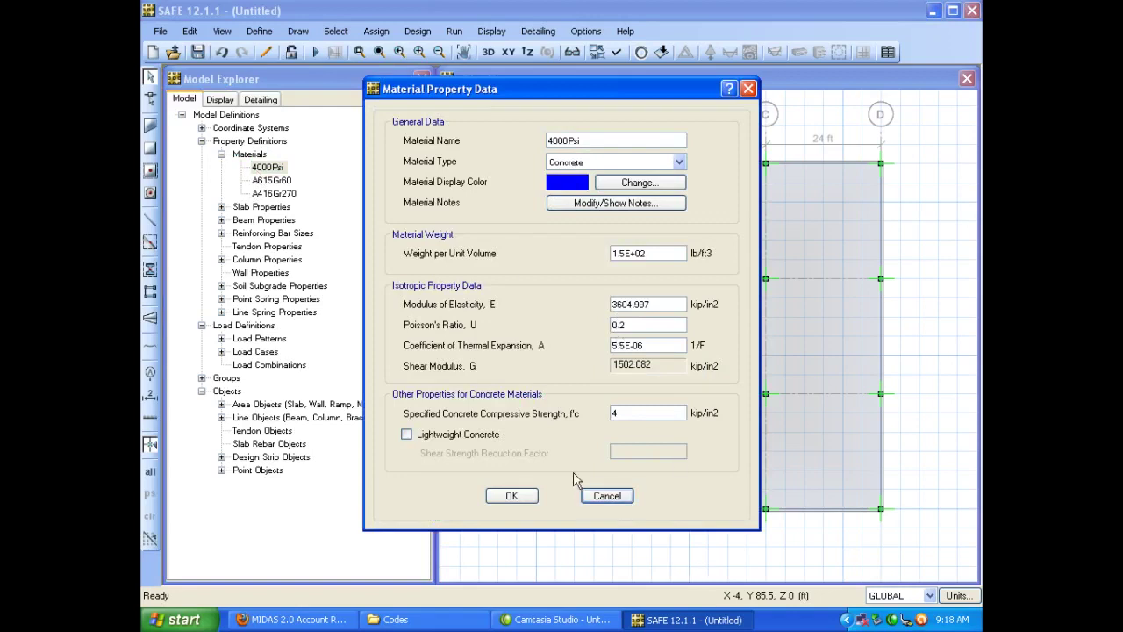
left_click(603, 497)
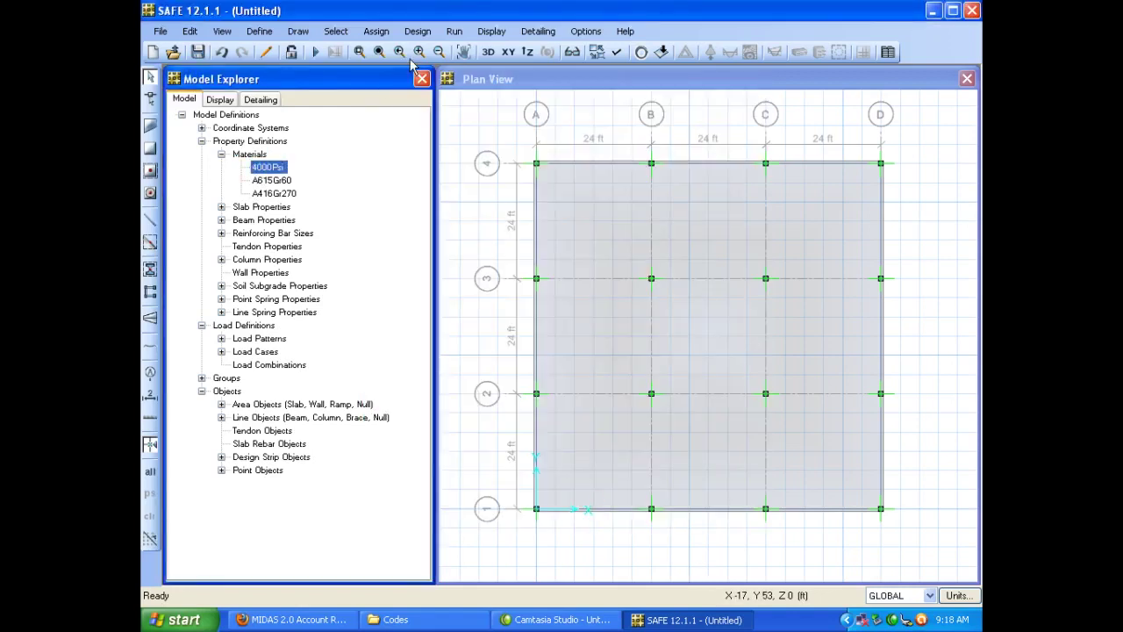
Step: View the 4000Psi material's property data through the Materials definition list and cancel out of it
left_click(268, 35)
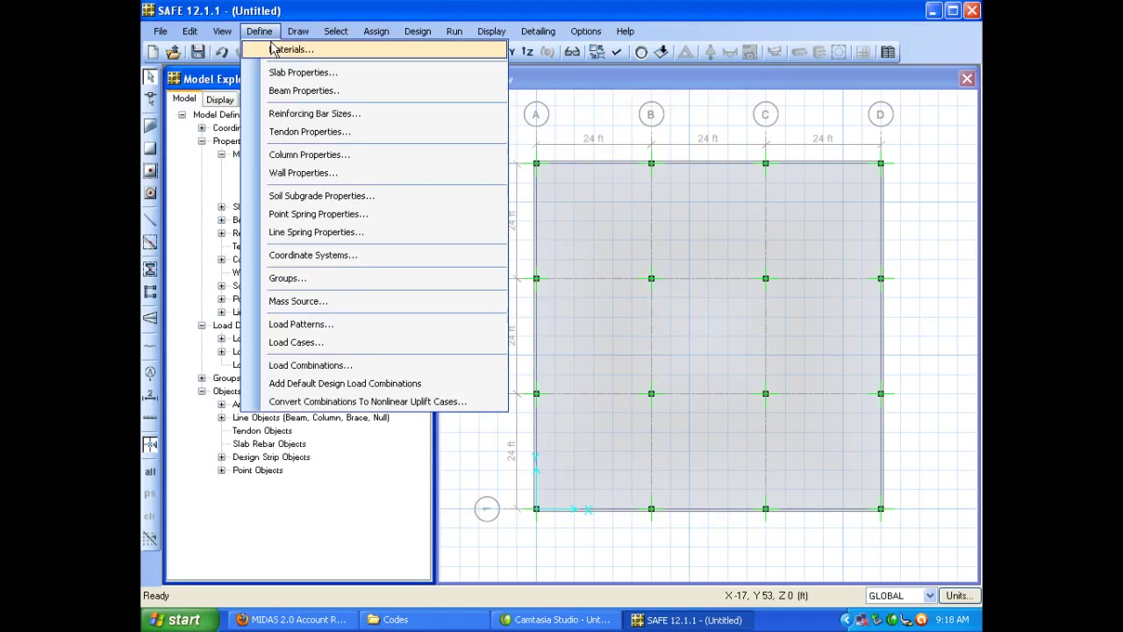
left_click(276, 51)
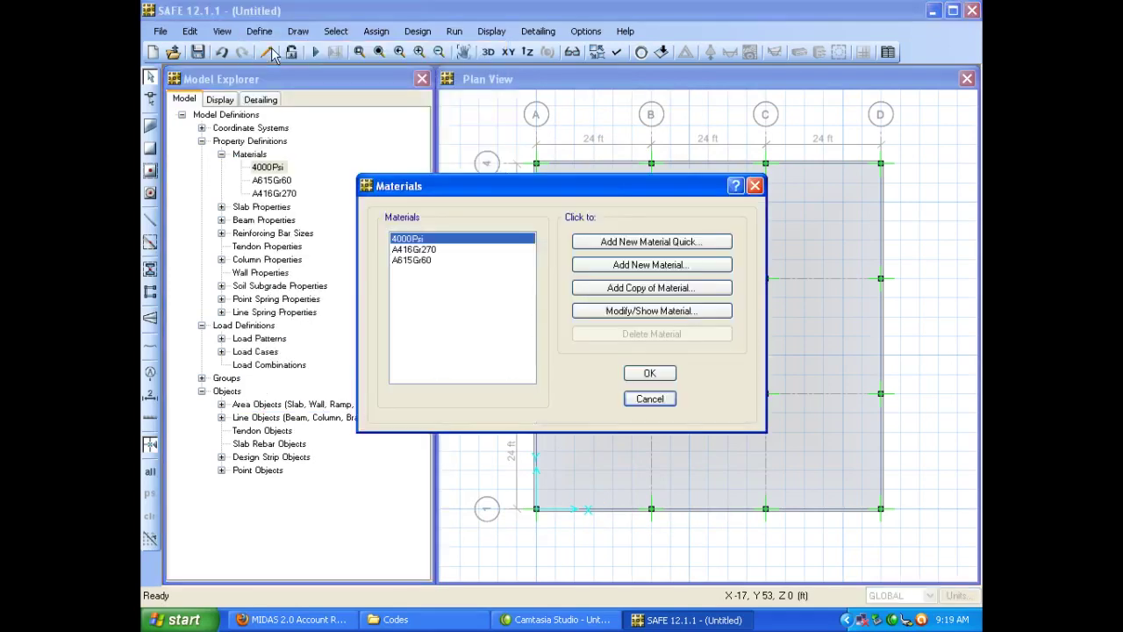
left_click(629, 311)
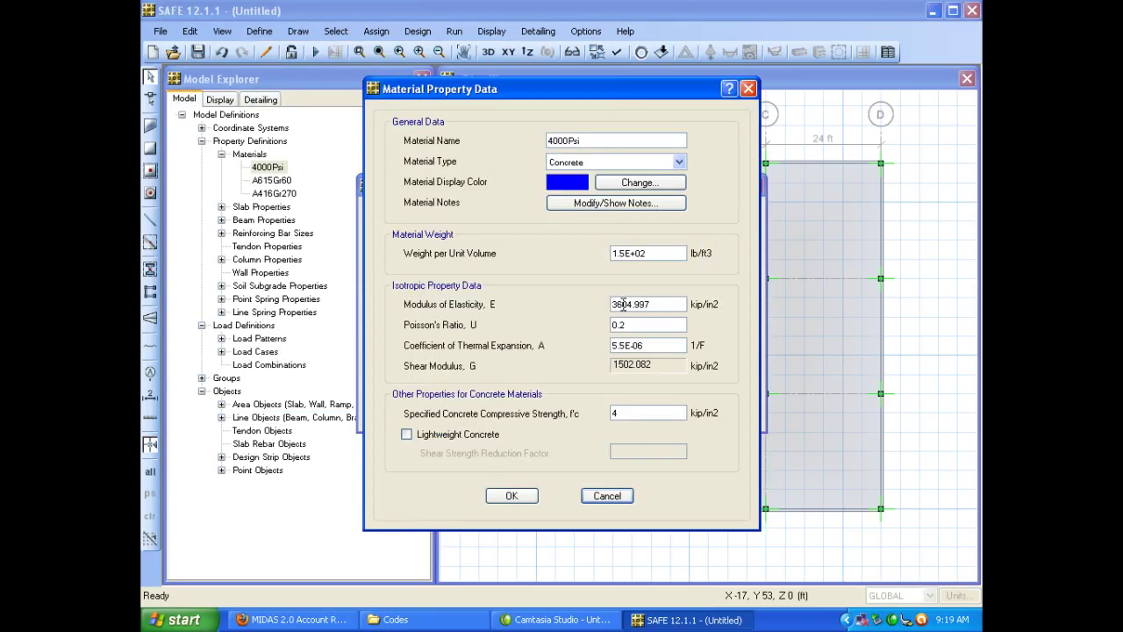
left_click(610, 496)
left_click(650, 398)
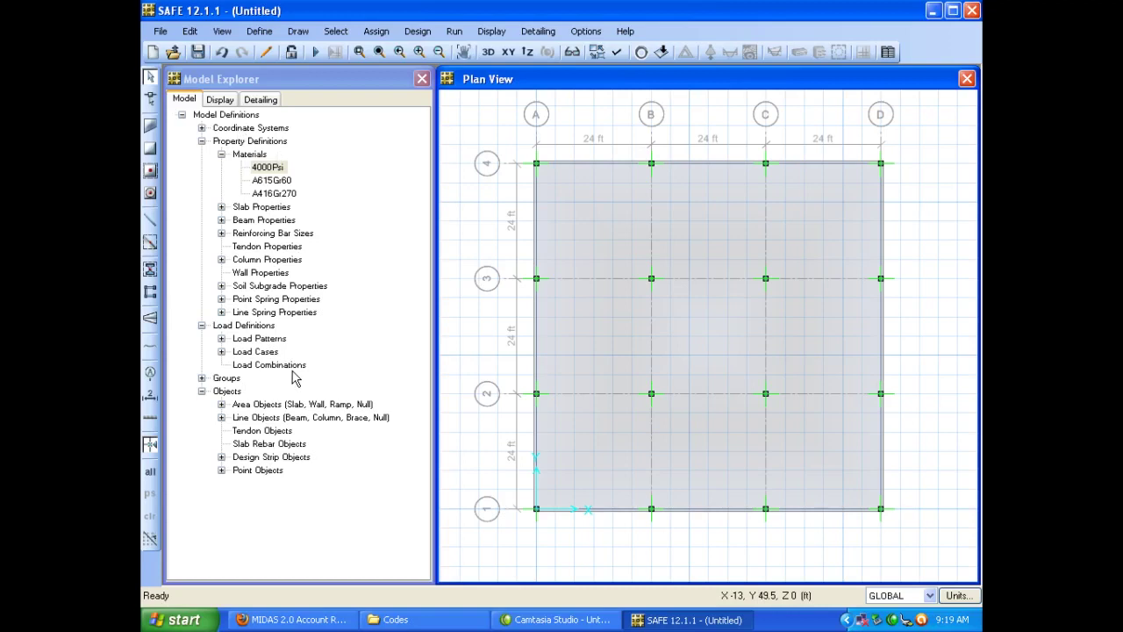
Step: Hide the Model Explorer and show it again
left_click(453, 31)
left_click(422, 79)
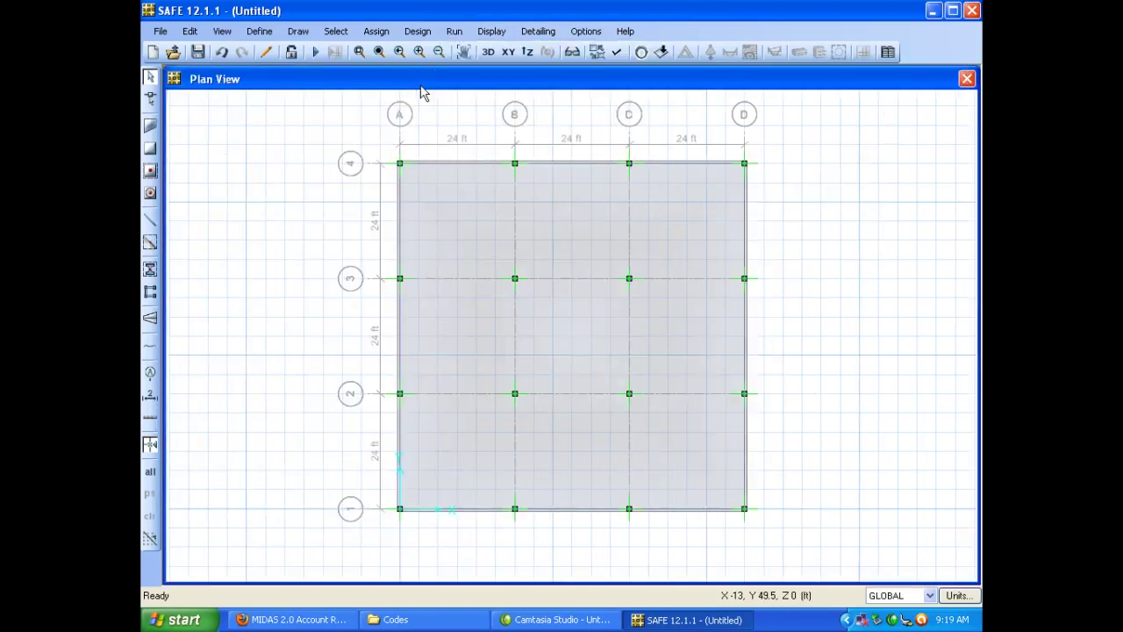
left_click(585, 31)
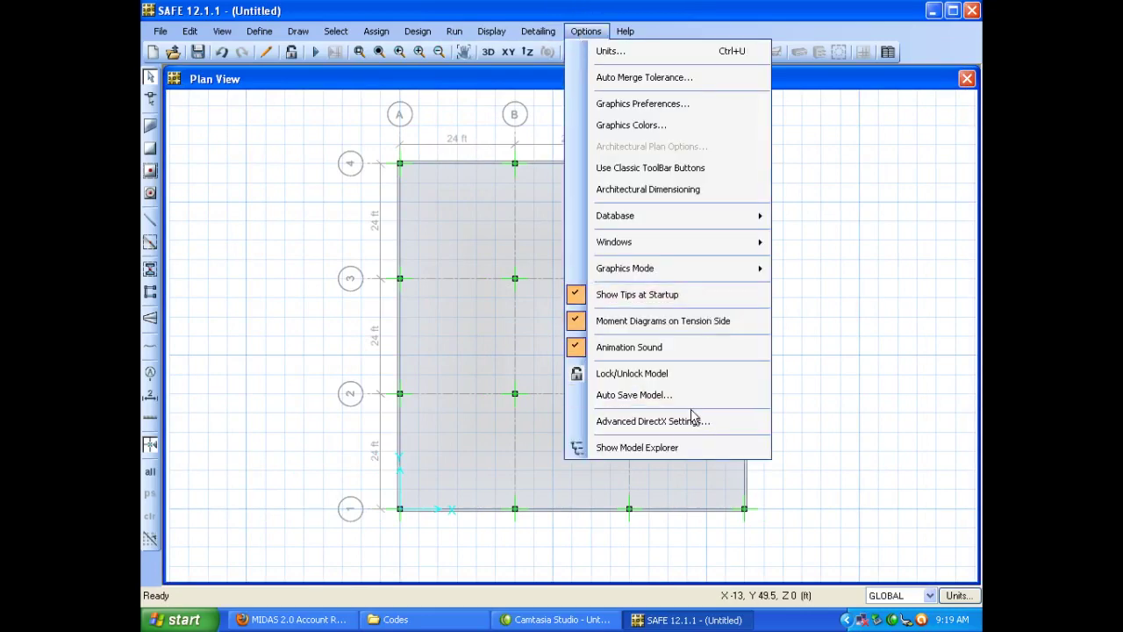
left_click(657, 452)
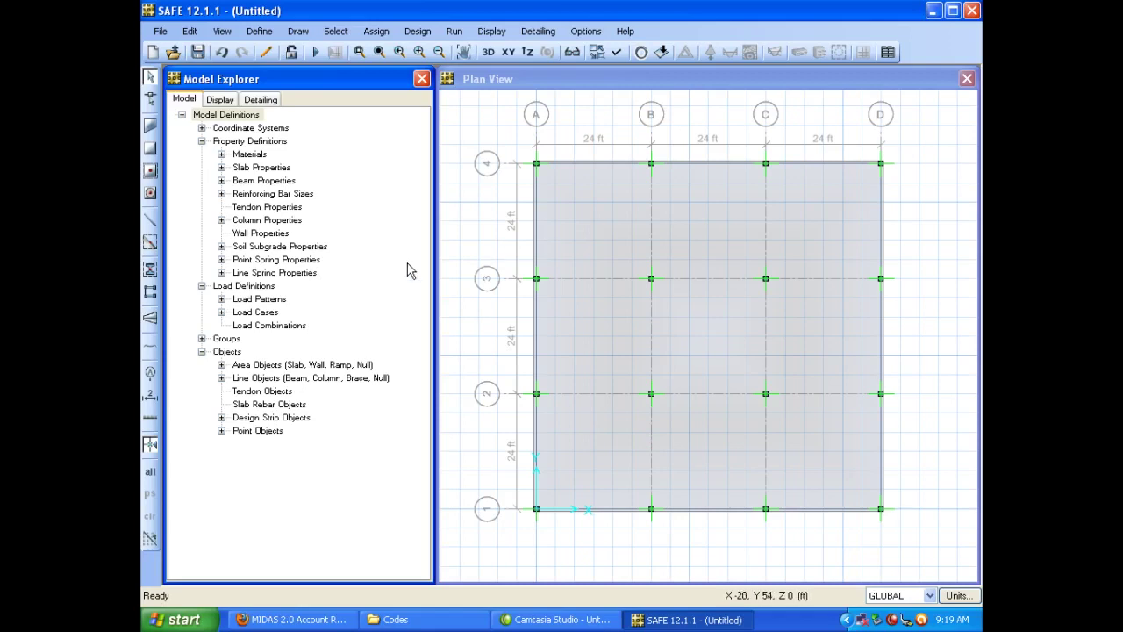
left_click(305, 31)
mouse_move(192, 31)
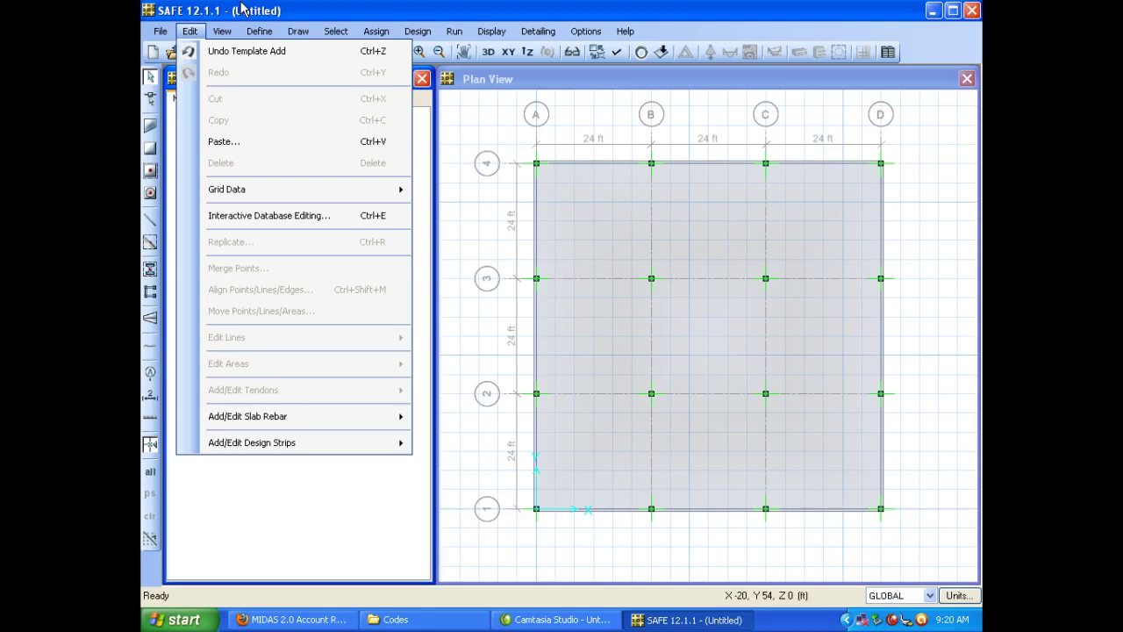
left_click(180, 16)
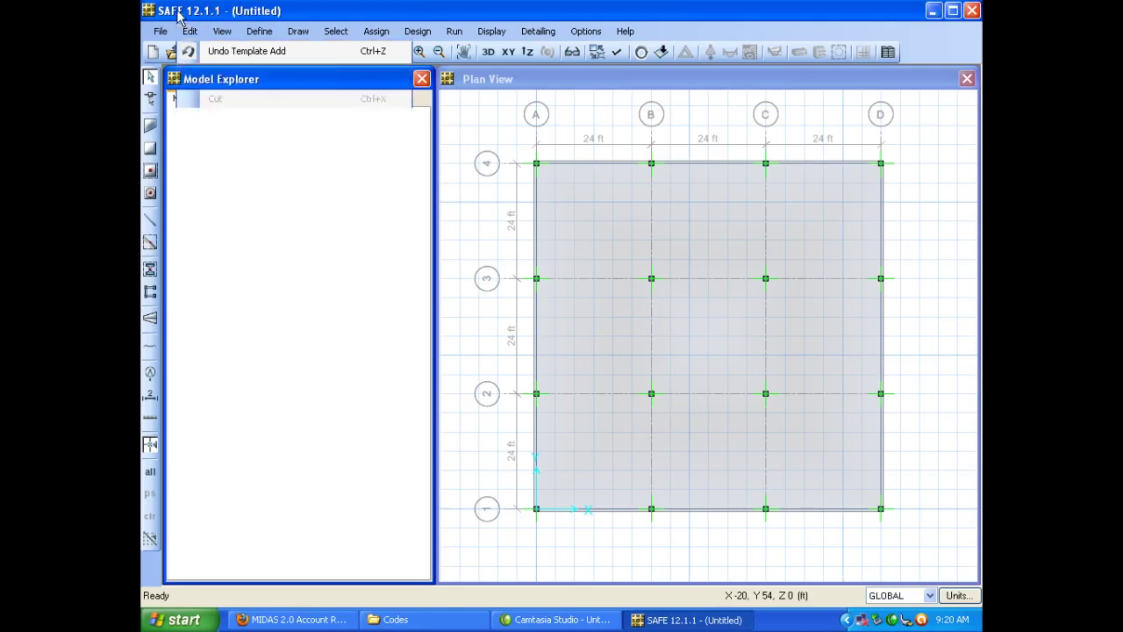
Step: Start a new model without saving the current one and choose ACI 318-08 as the design code
left_click(153, 54)
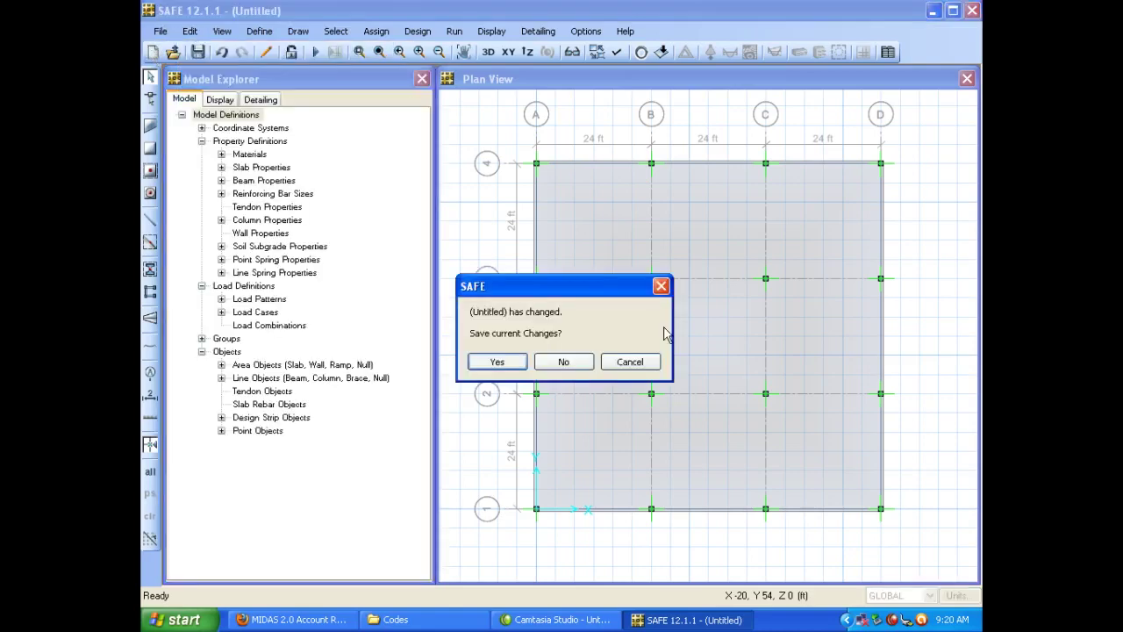
left_click(566, 362)
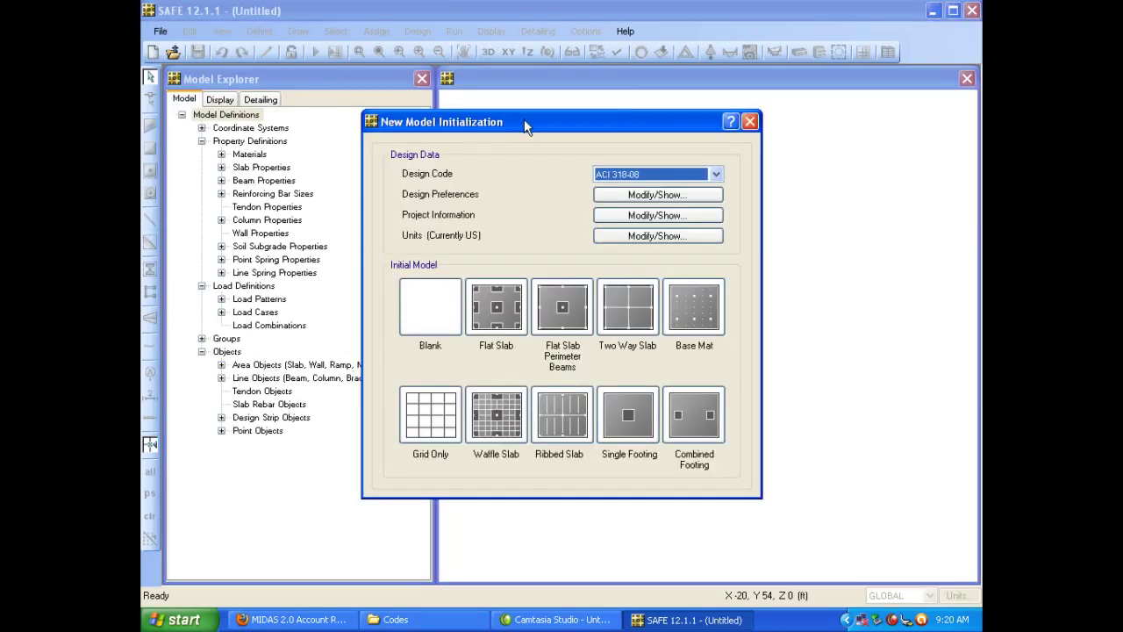
left_click_drag(524, 121, 429, 32)
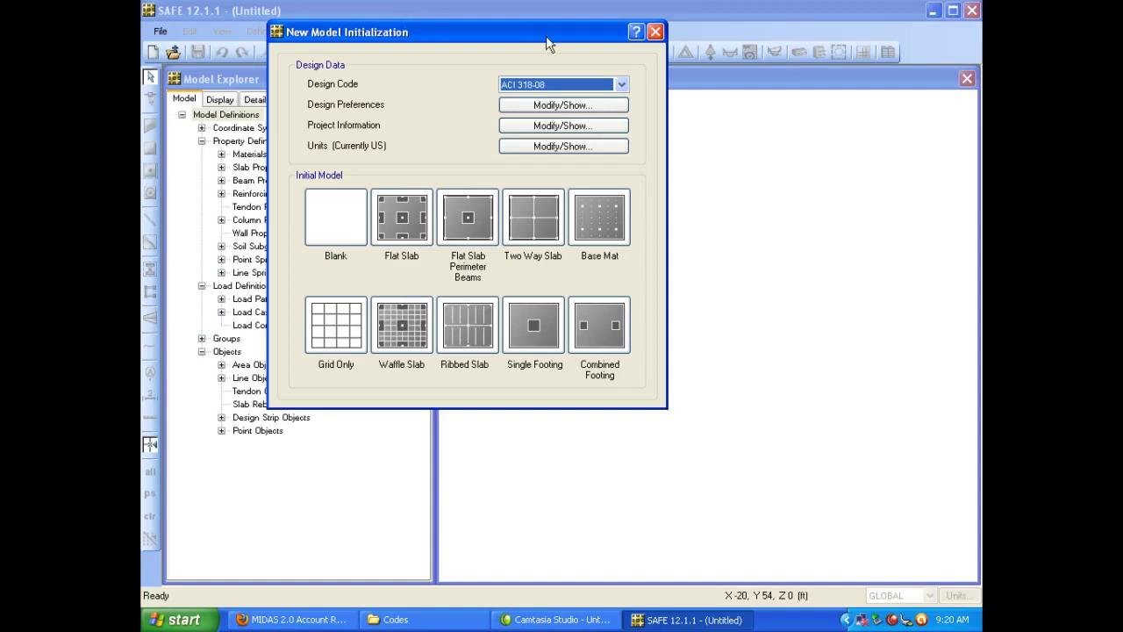
left_click(575, 86)
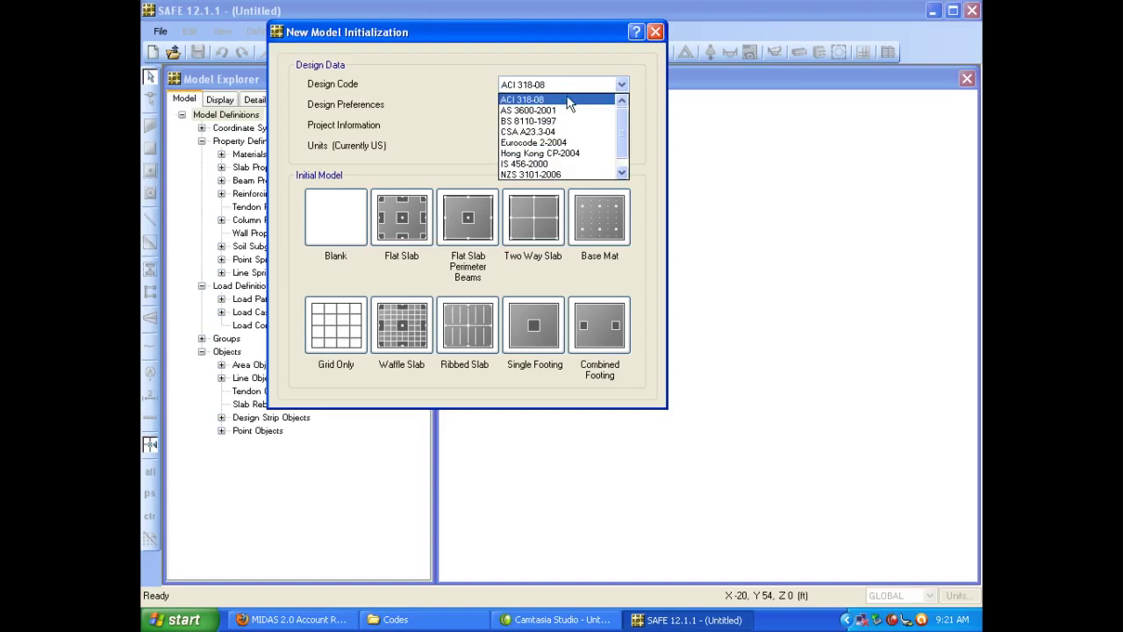
left_click(567, 100)
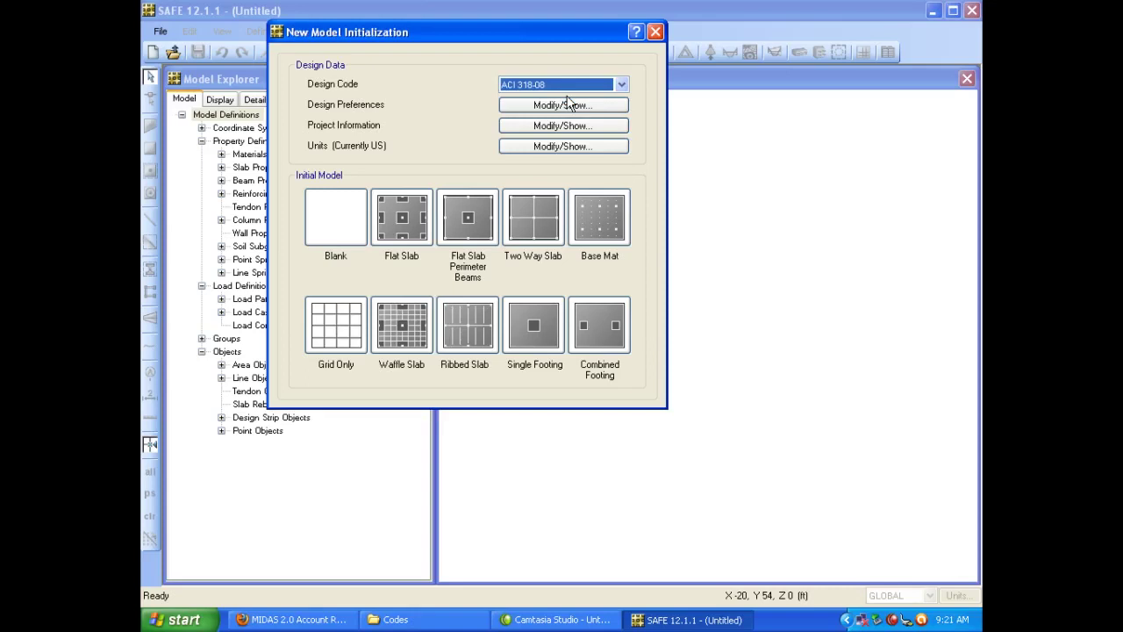
Step: Examine the design code and resistance factors in the new model's design preferences
left_click(519, 106)
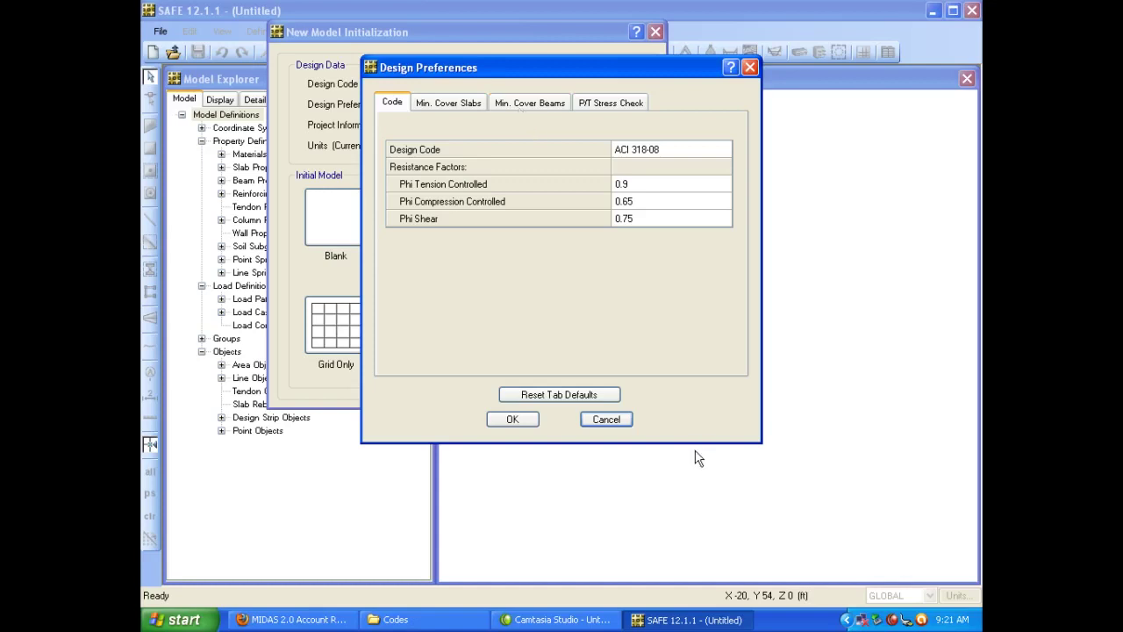
left_click(603, 421)
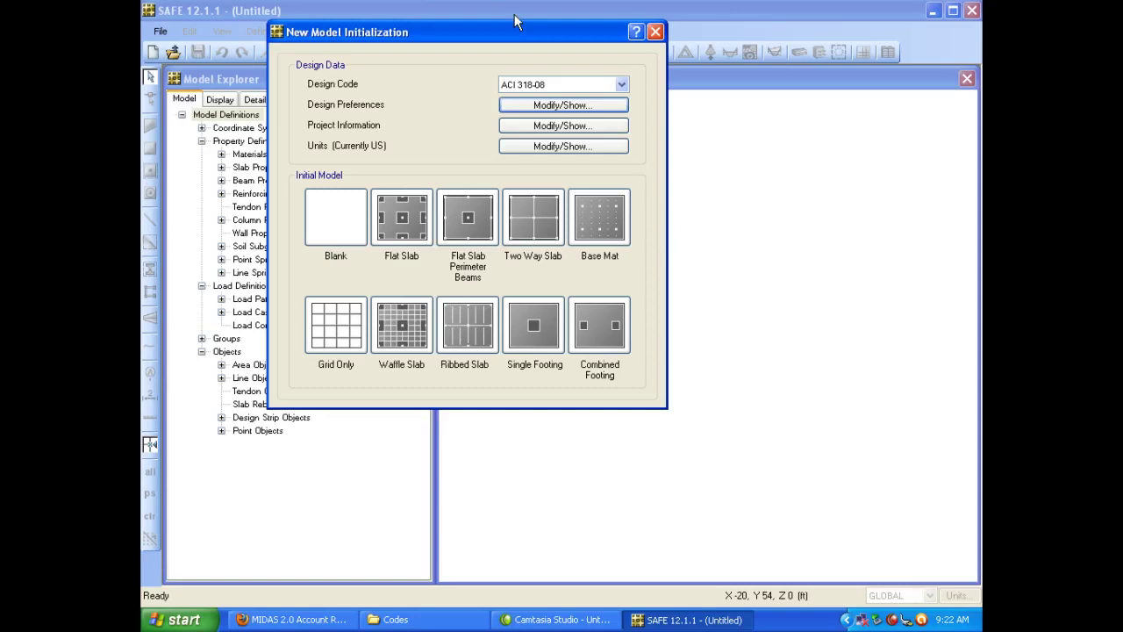
left_click(603, 113)
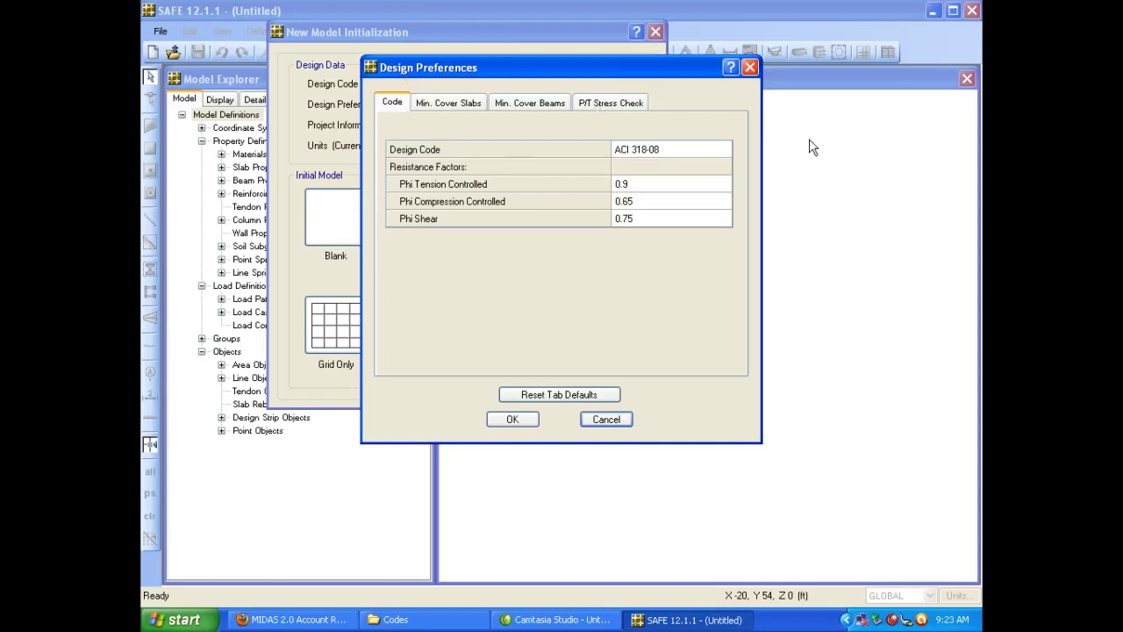
left_click(649, 150)
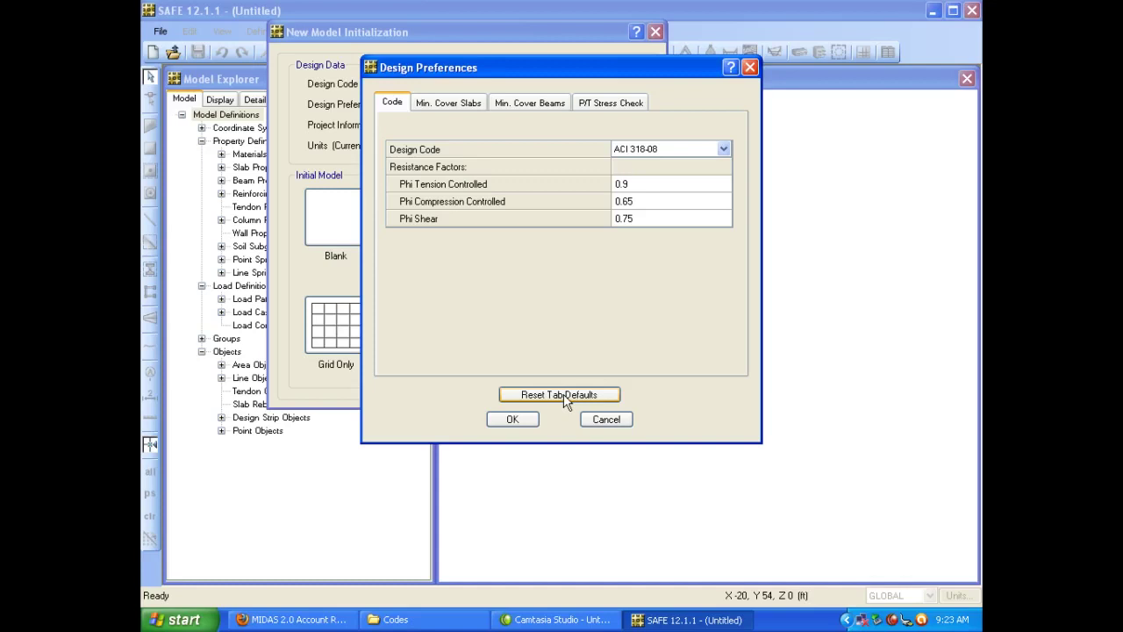
Step: In the slab minimum cover preferences, choose #6 as the preferred bar size and Layer B as the inner slab rebar layer
left_click(445, 104)
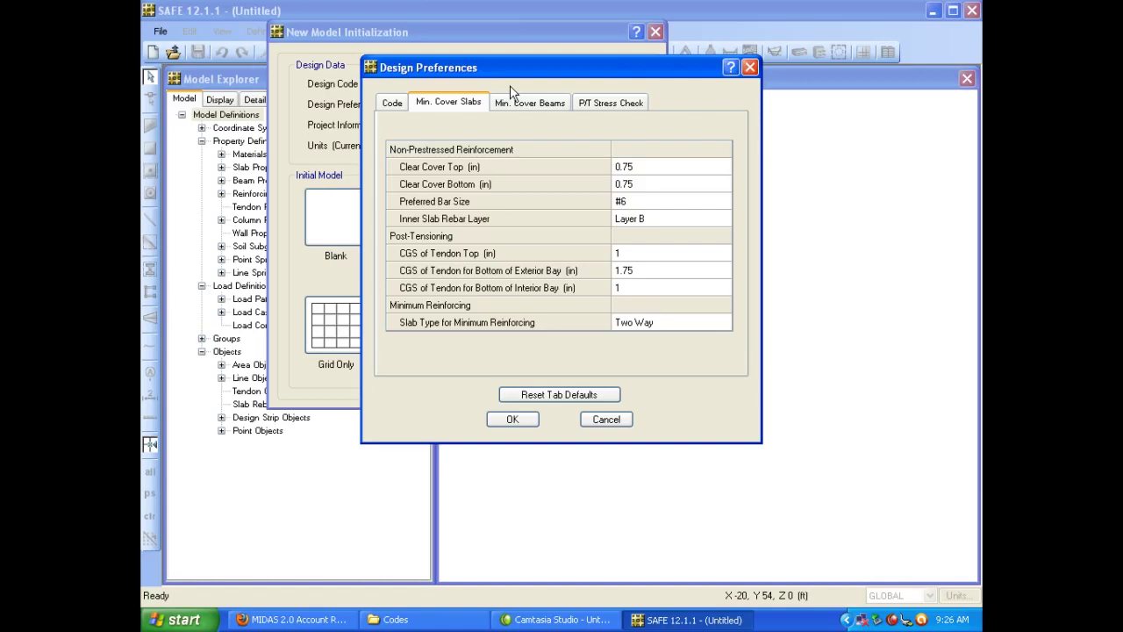
left_click(654, 203)
left_click(655, 203)
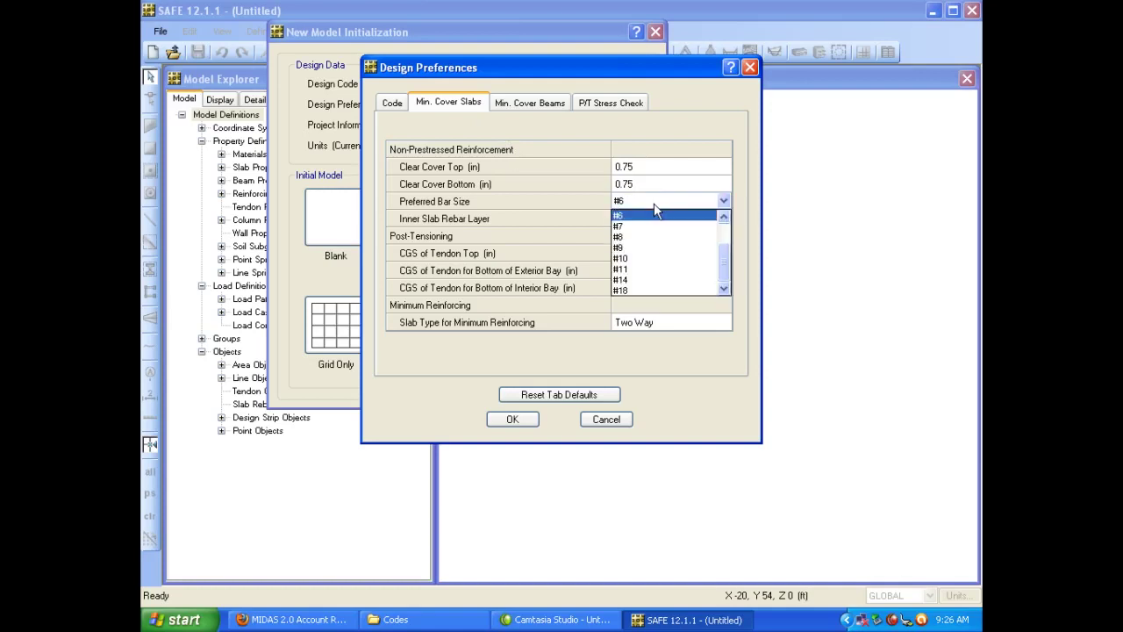
left_click(648, 217)
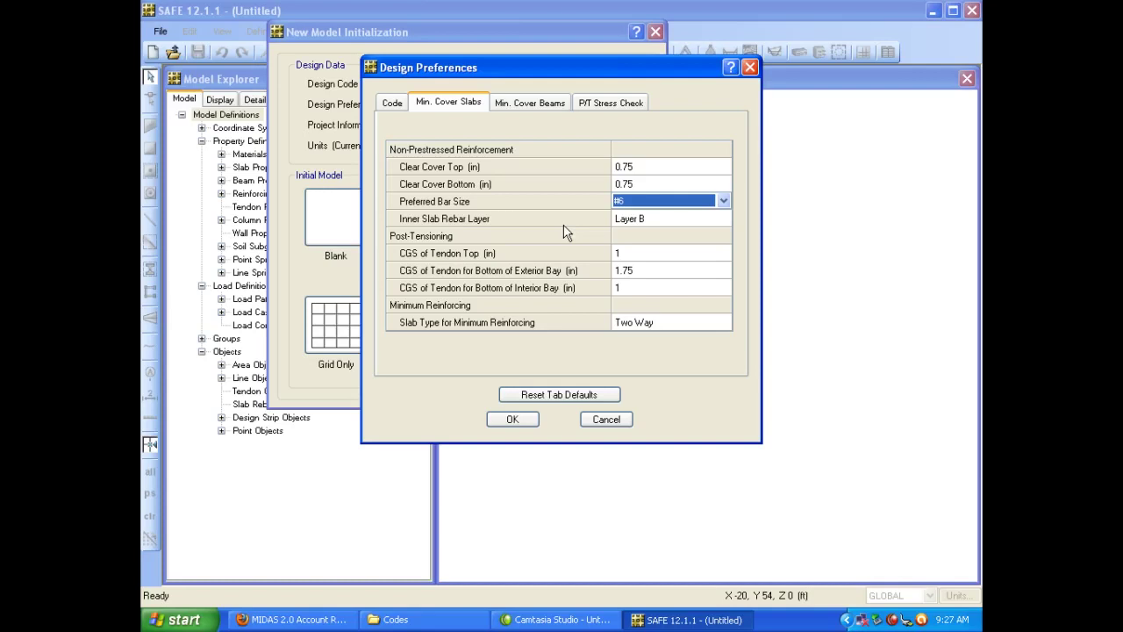
left_click(641, 220)
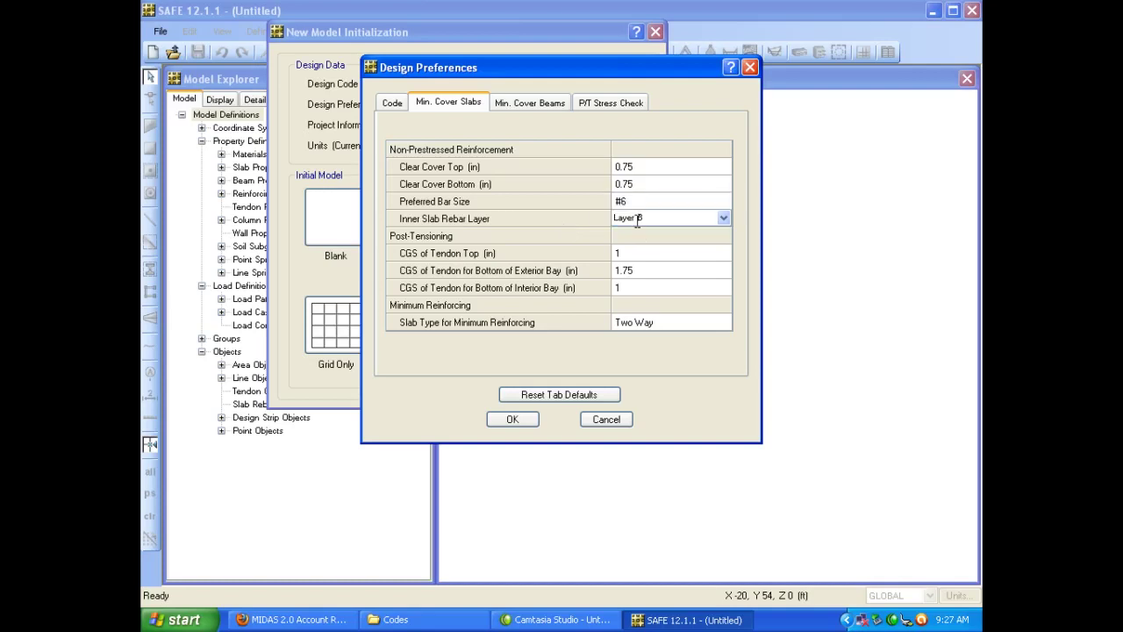
left_click(724, 219)
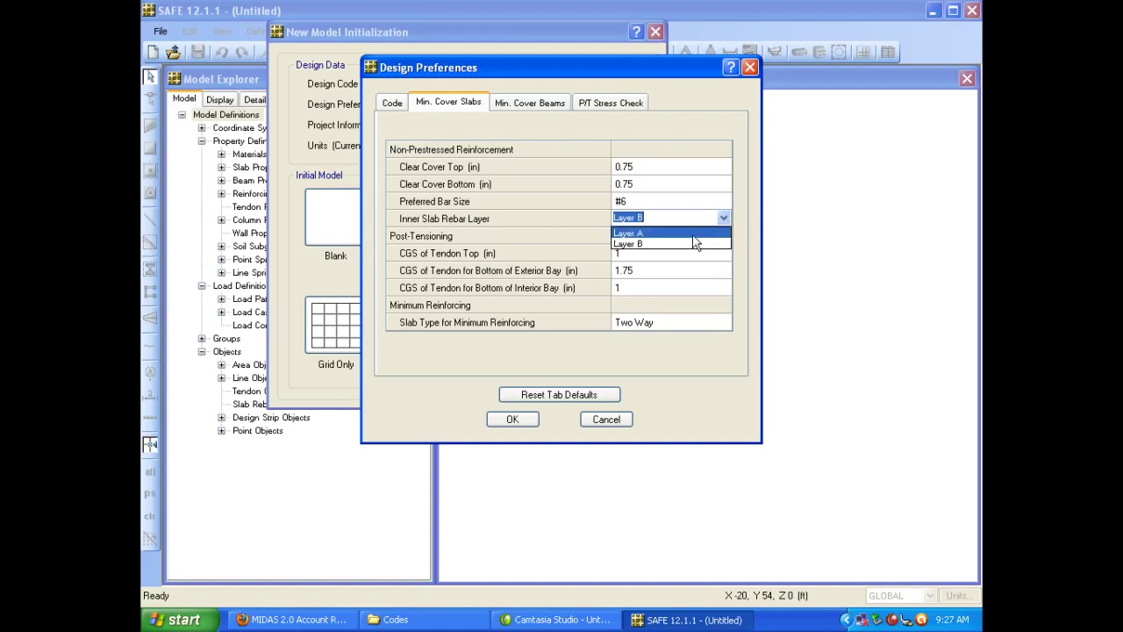
left_click(691, 244)
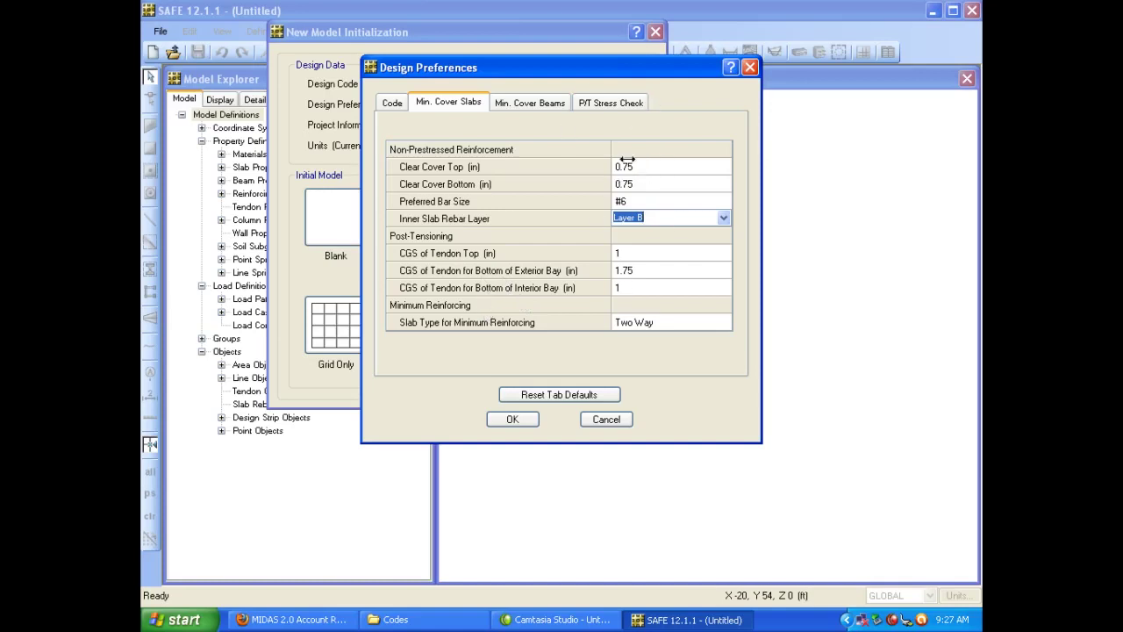
Step: In the beam minimum cover preferences, set the preferred bar size to #6 for flexure and #3 for shear
left_click(518, 109)
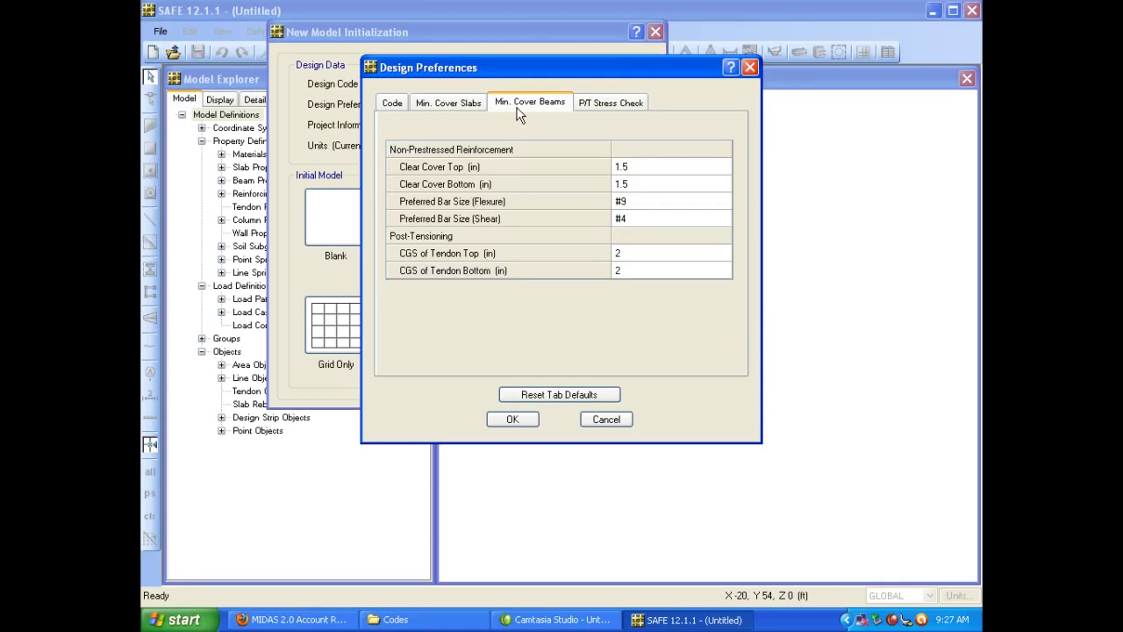
left_click(654, 168)
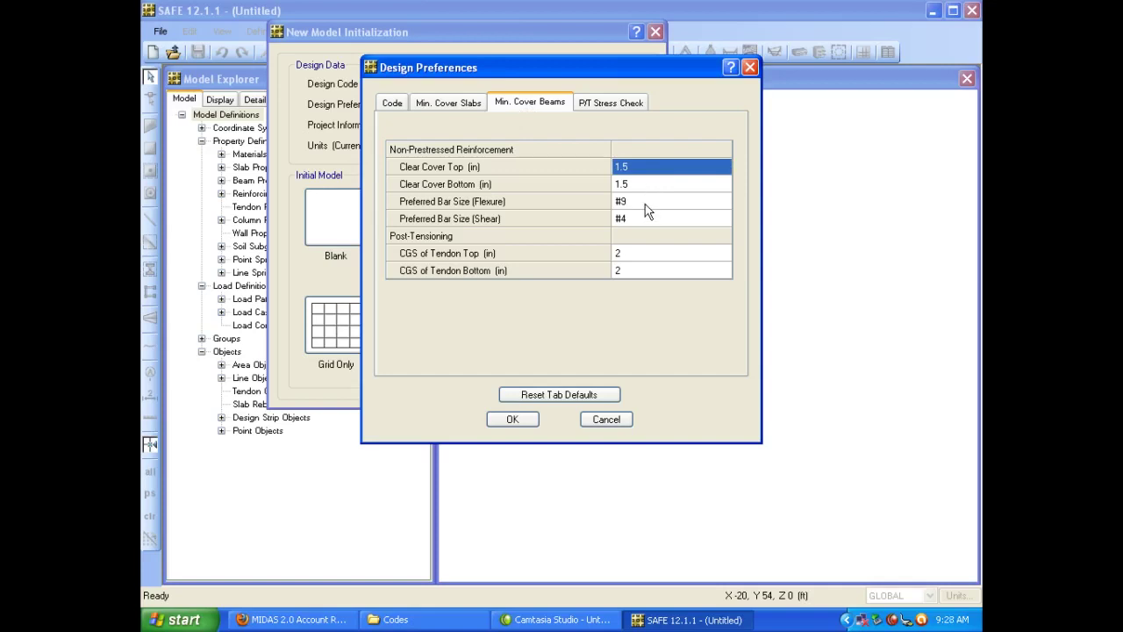
left_click(647, 201)
left_click(647, 202)
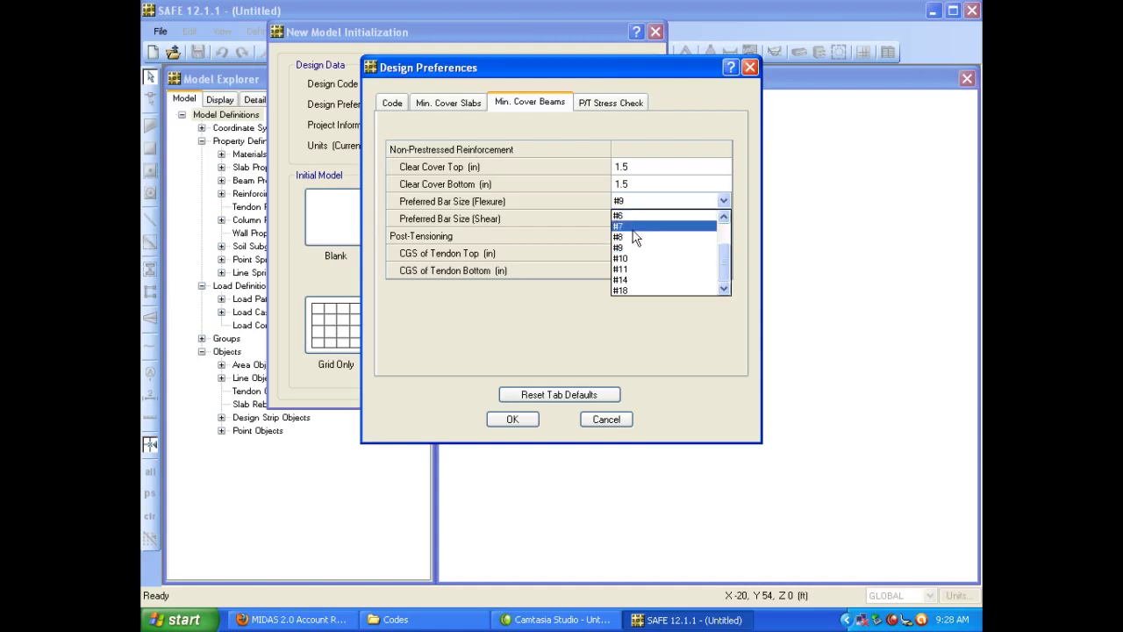
left_click(630, 216)
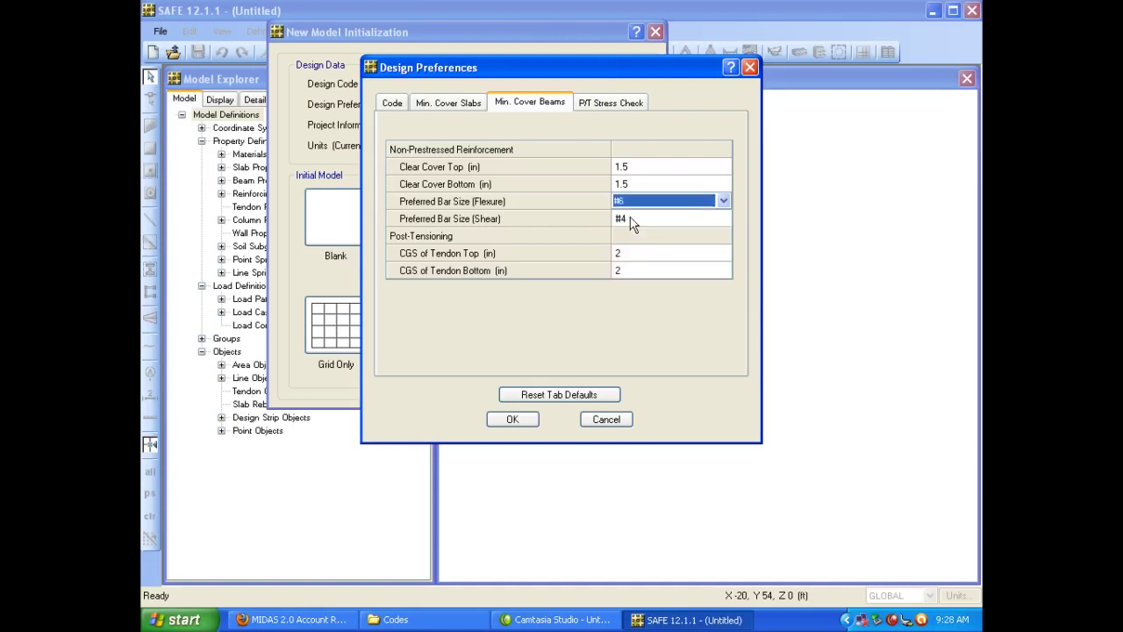
left_click(632, 218)
left_click(631, 218)
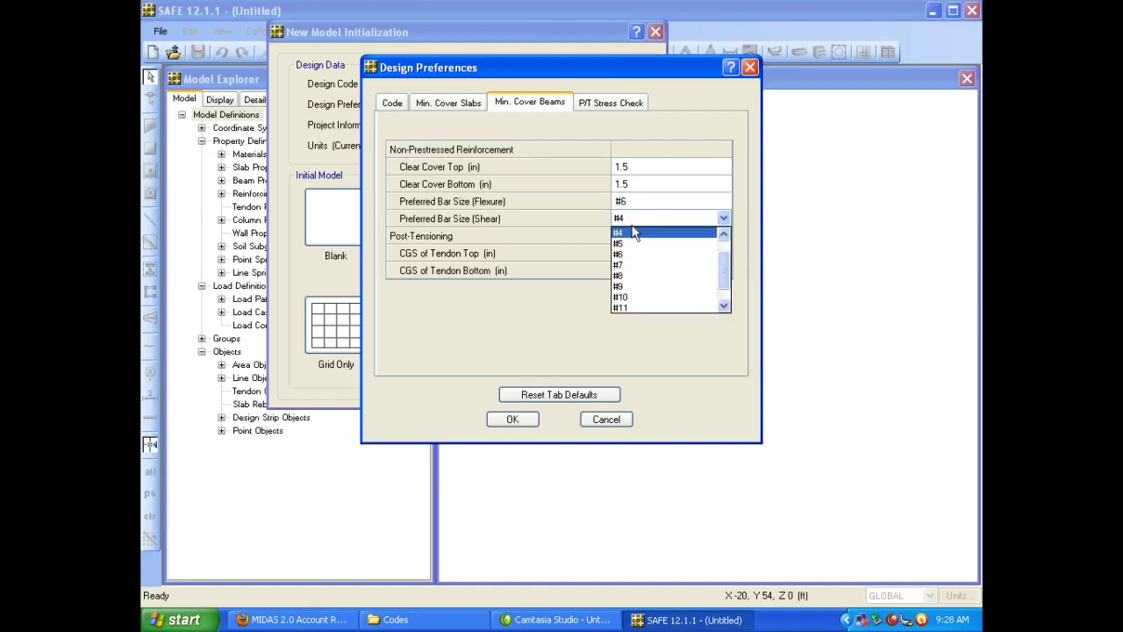
left_click(724, 235)
left_click(723, 234)
left_click(674, 252)
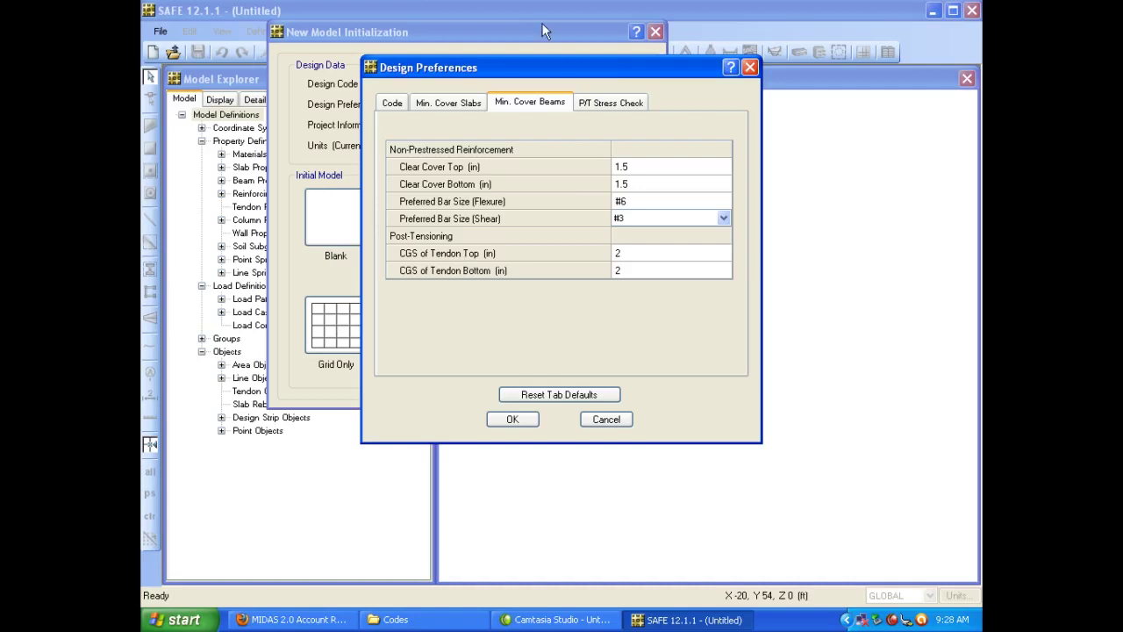
Step: Review the P/T stress check and code settings, and accept the design preferences
left_click(597, 106)
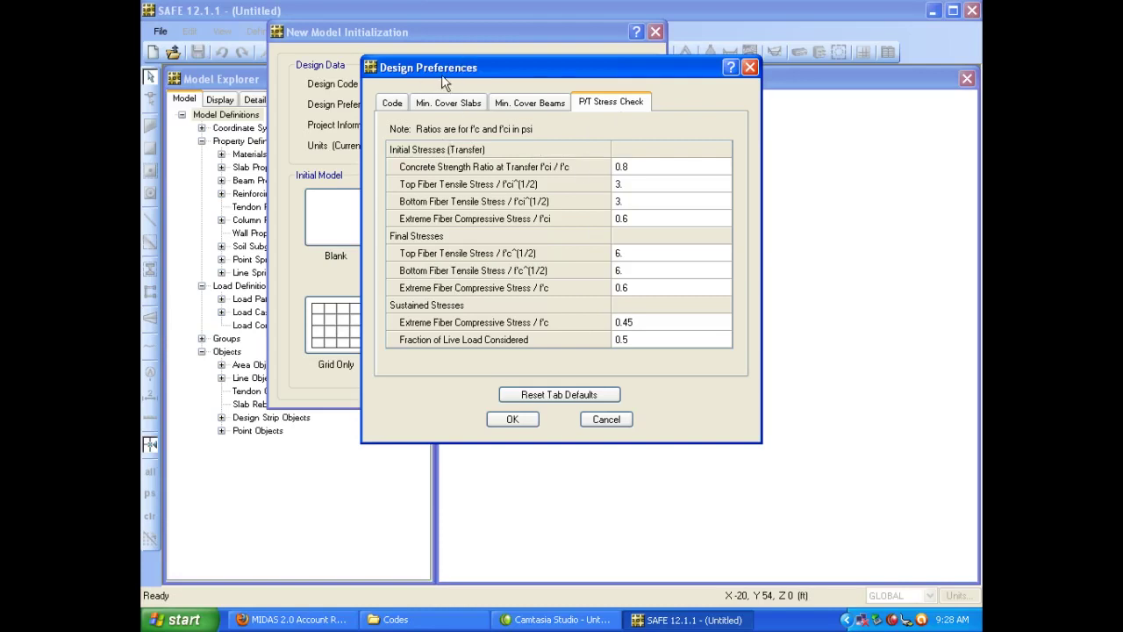
left_click(402, 104)
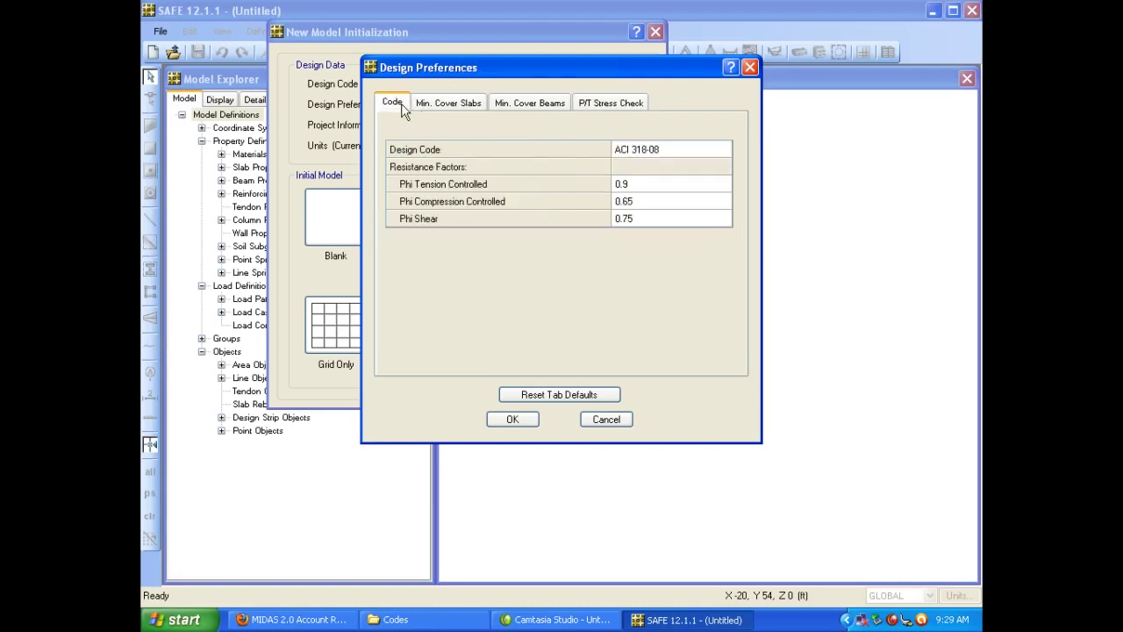
left_click(524, 420)
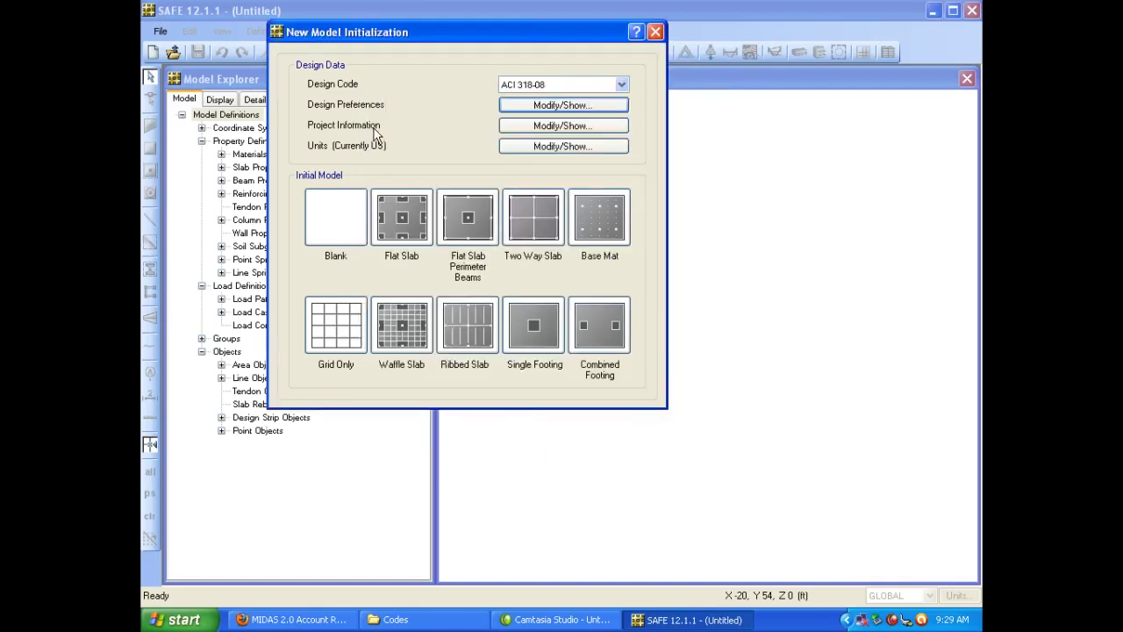
Step: View the client, project, company and staff fields of the project information and cancel without entering anything
left_click(514, 127)
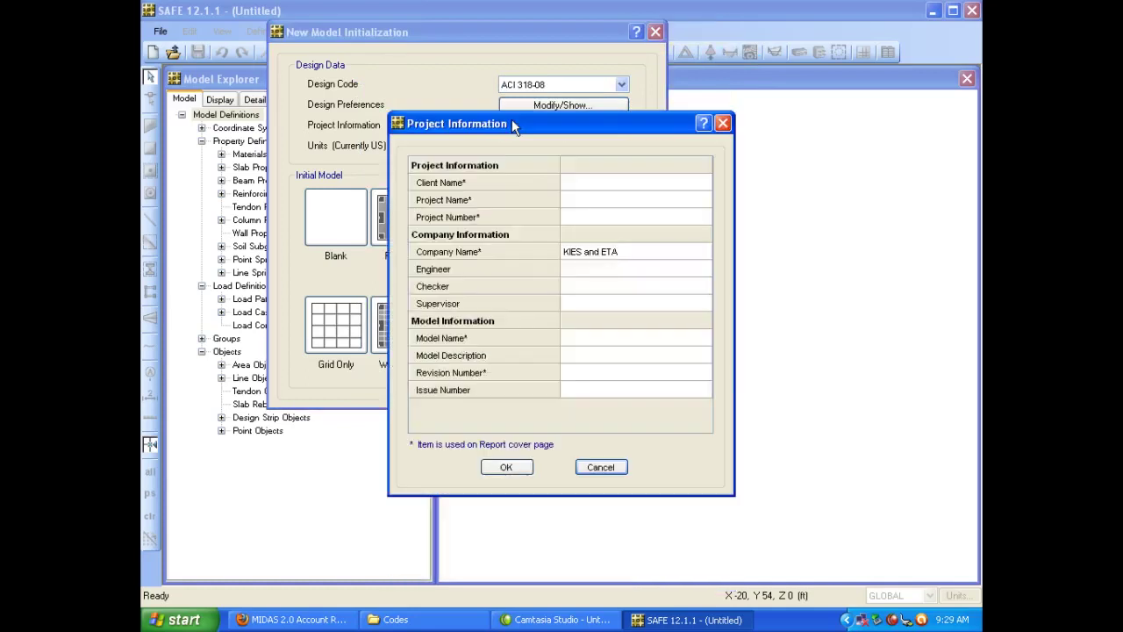
left_click(573, 188)
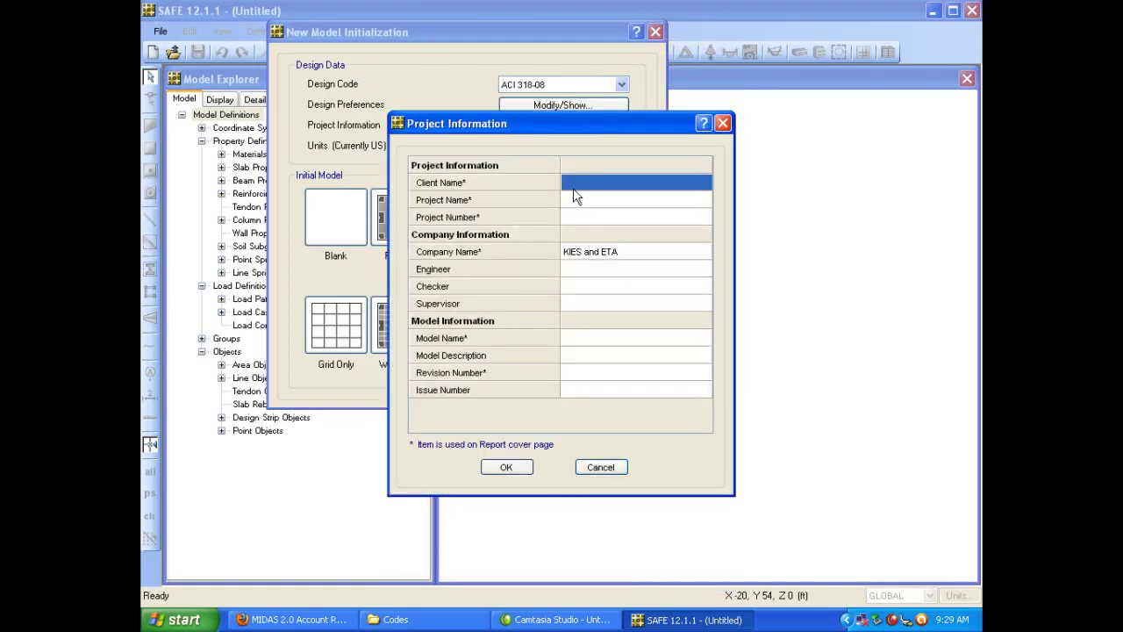
left_click(580, 204)
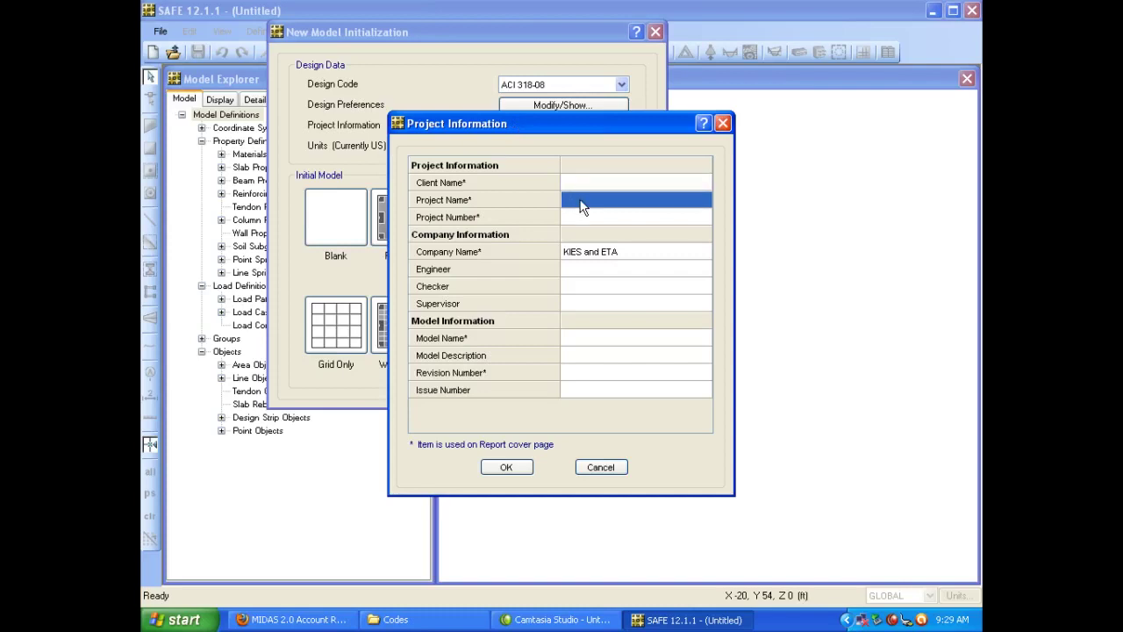
left_click(581, 223)
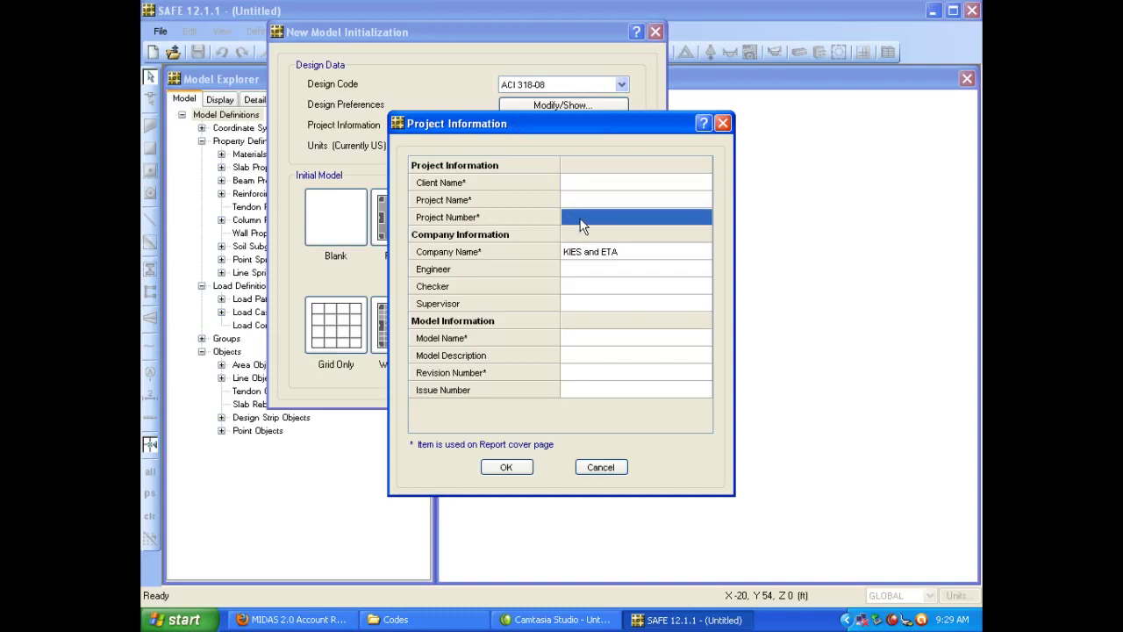
left_click(592, 273)
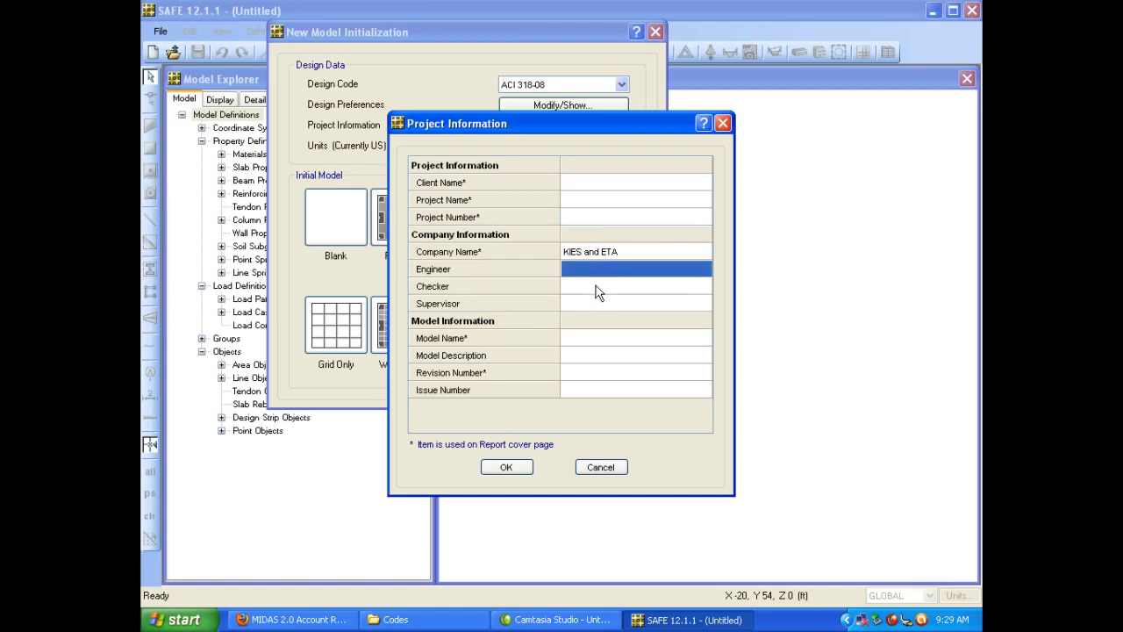
left_click(596, 290)
left_click(595, 303)
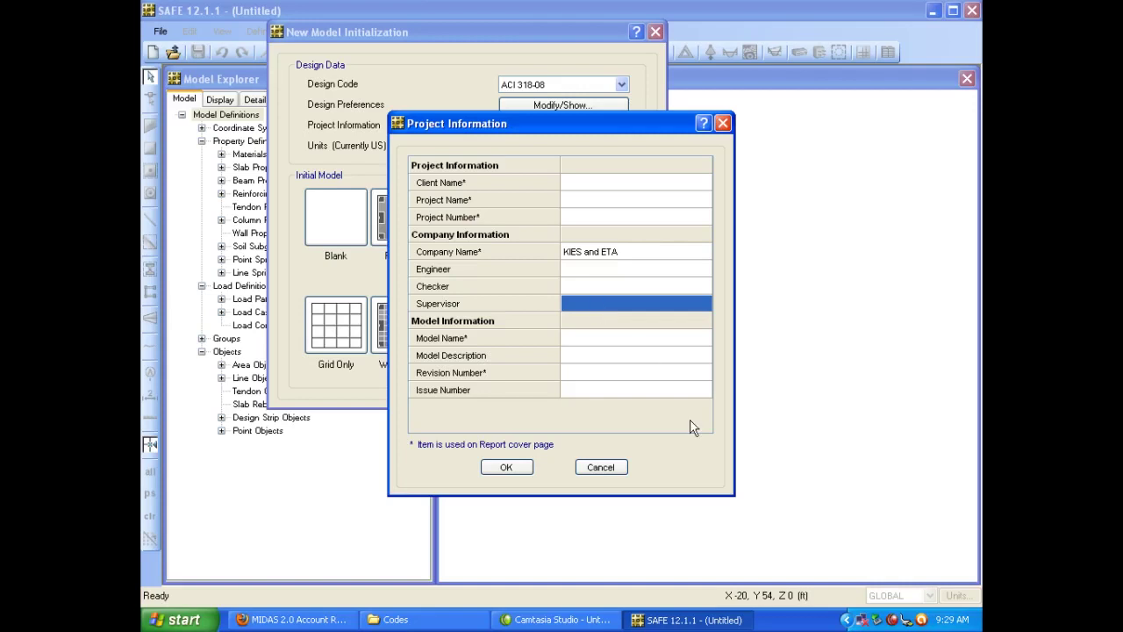
left_click(609, 468)
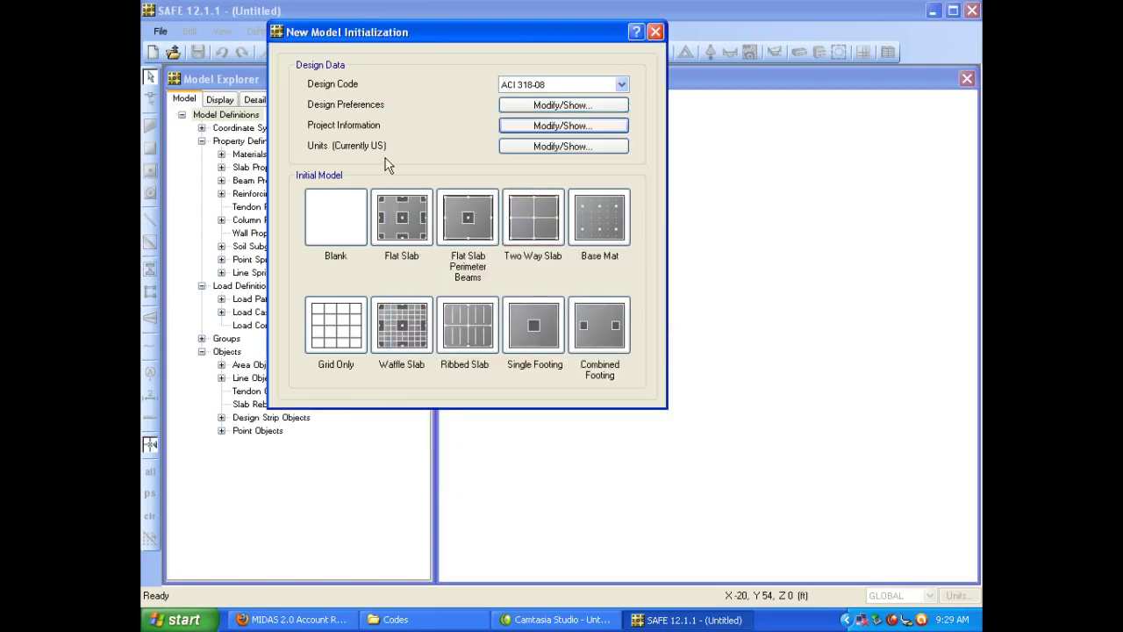
Step: Open the new model's units settings and apply the U.S. defaults followed by the metric defaults
left_click(529, 147)
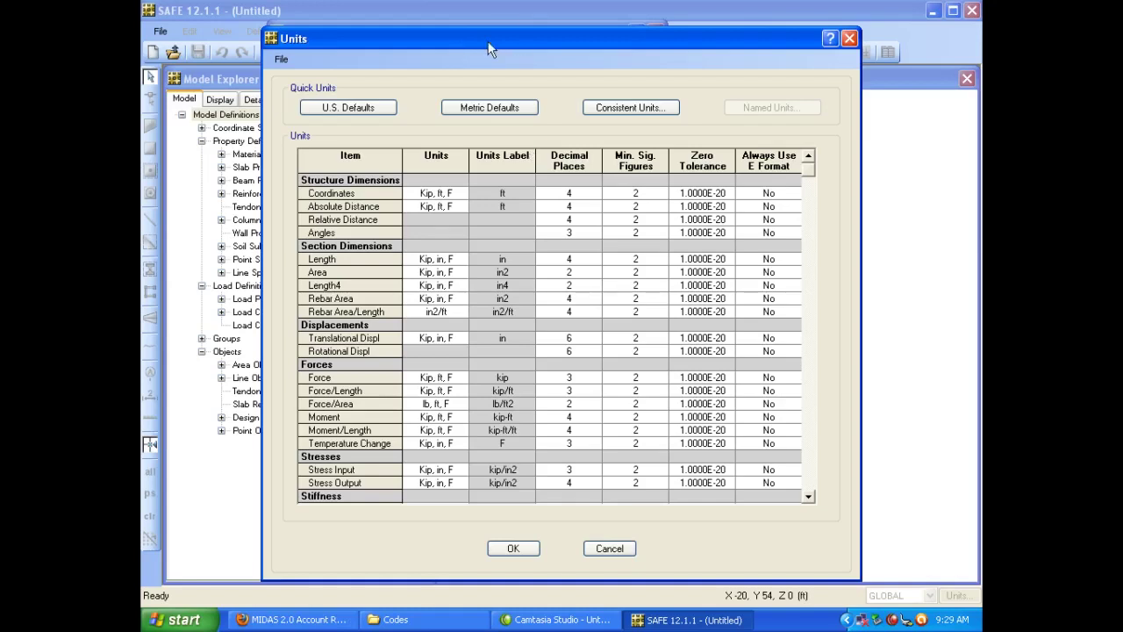
left_click_drag(490, 49, 419, 8)
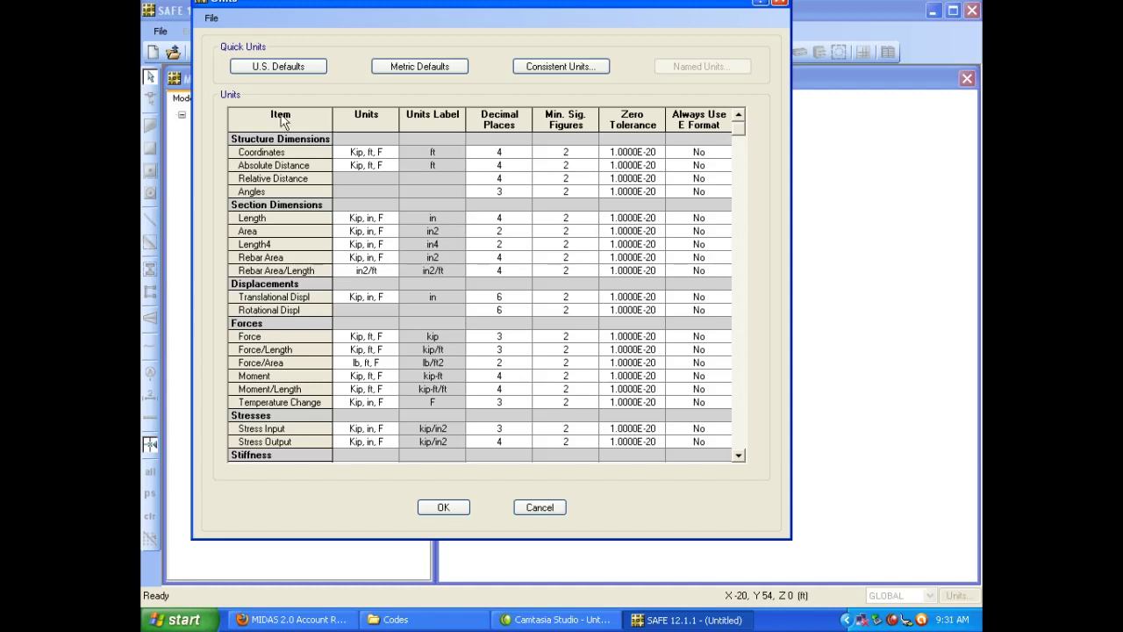
left_click(277, 71)
left_click(399, 75)
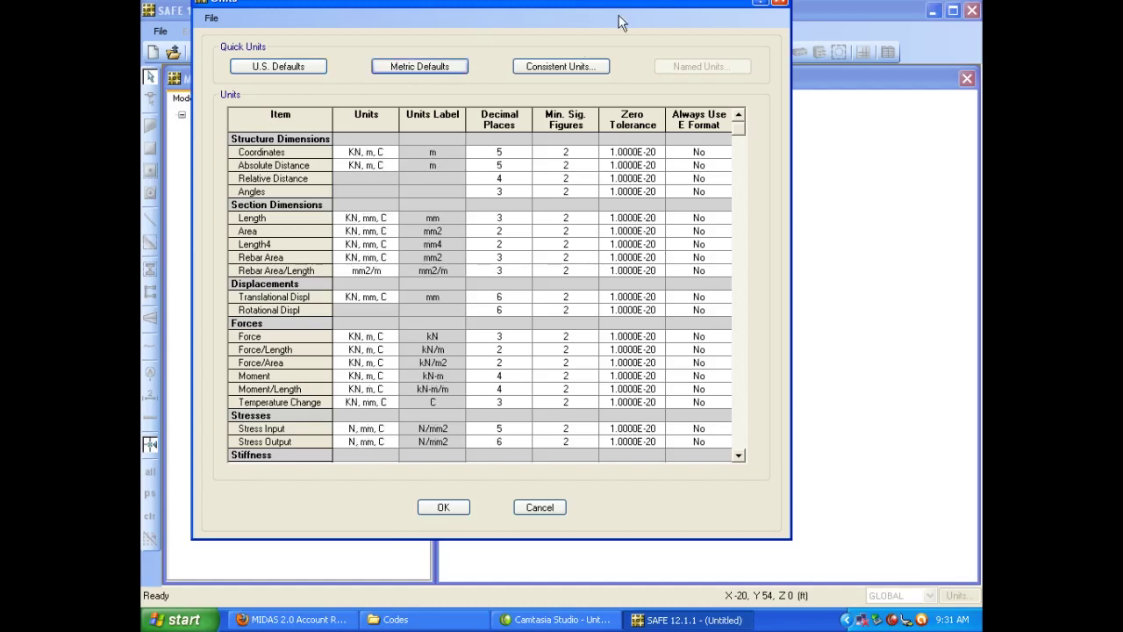
Step: Apply consistent lb, in, F units to all items, and switch them to consistent Kip, in, F units
left_click(563, 70)
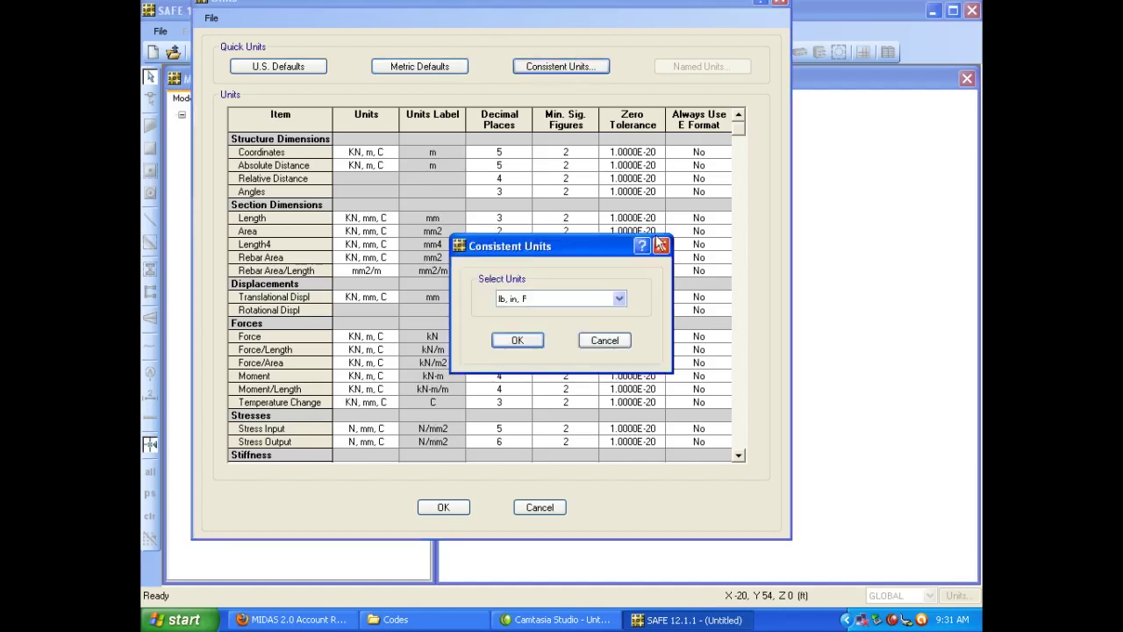
left_click(519, 345)
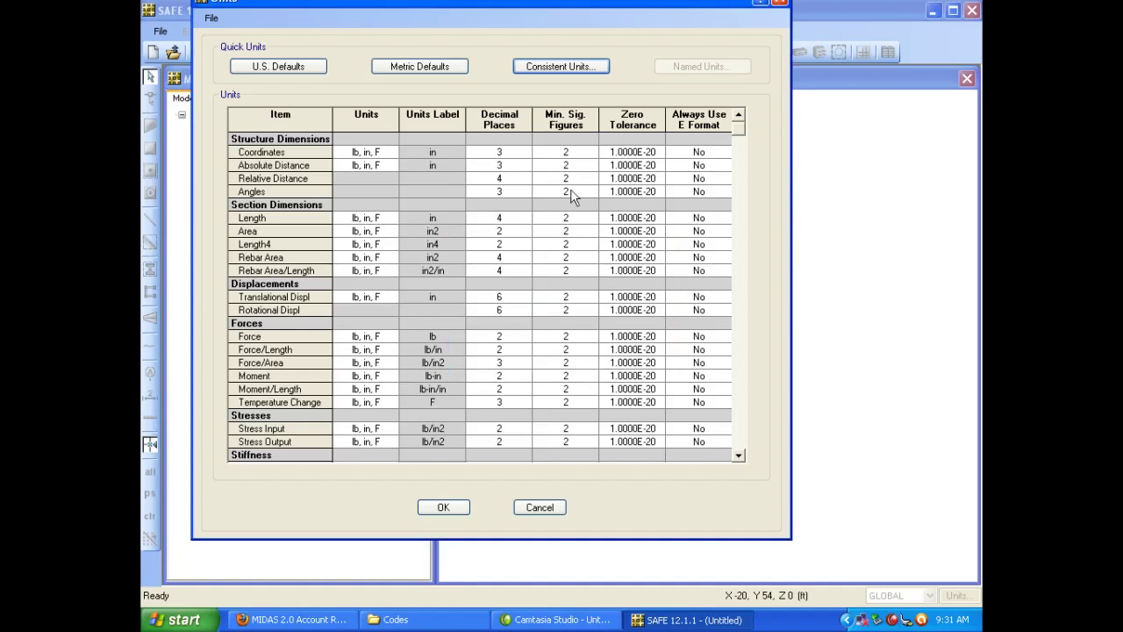
left_click(540, 74)
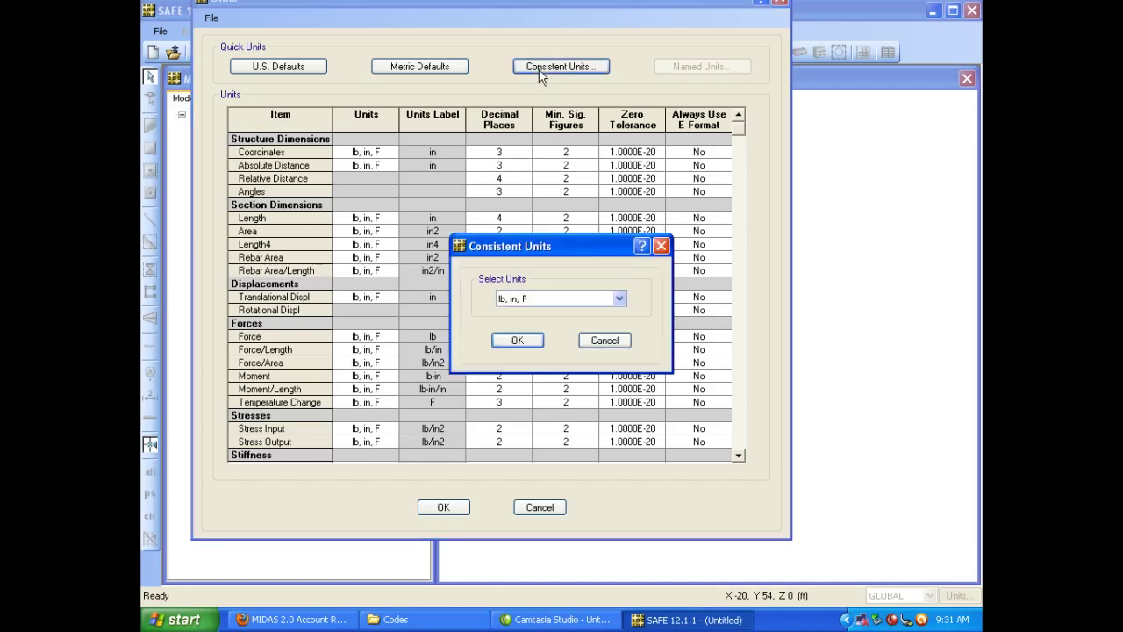
left_click(619, 299)
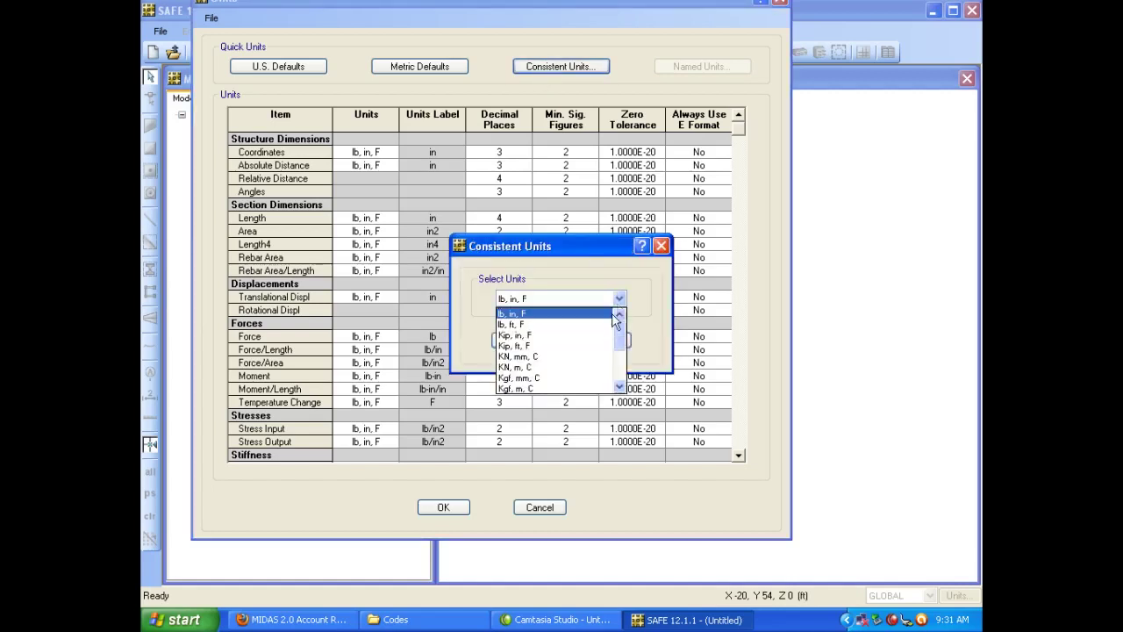
left_click(593, 322)
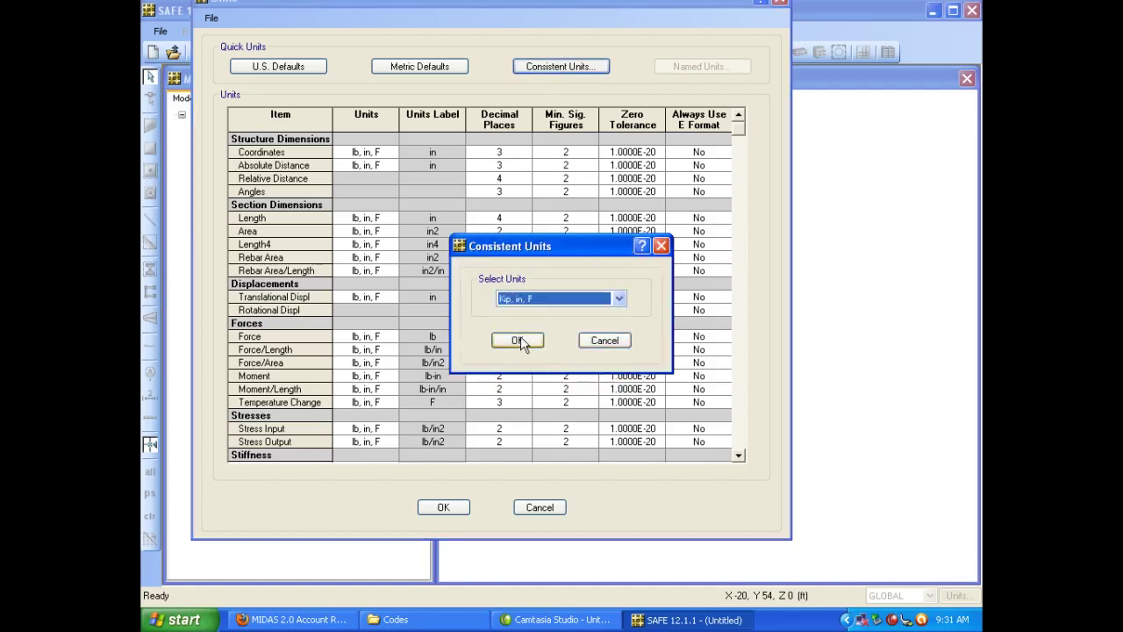
left_click(520, 338)
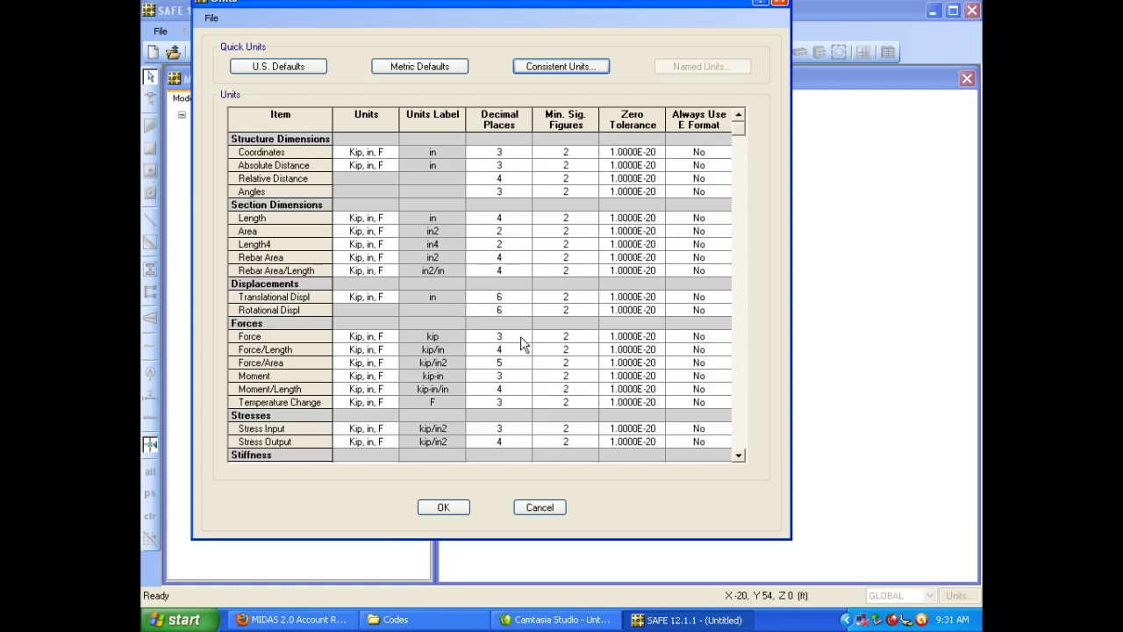
Step: Set the units of the Coordinates and Translational Displ items to KN, mm, C
left_click(382, 155)
left_click(391, 155)
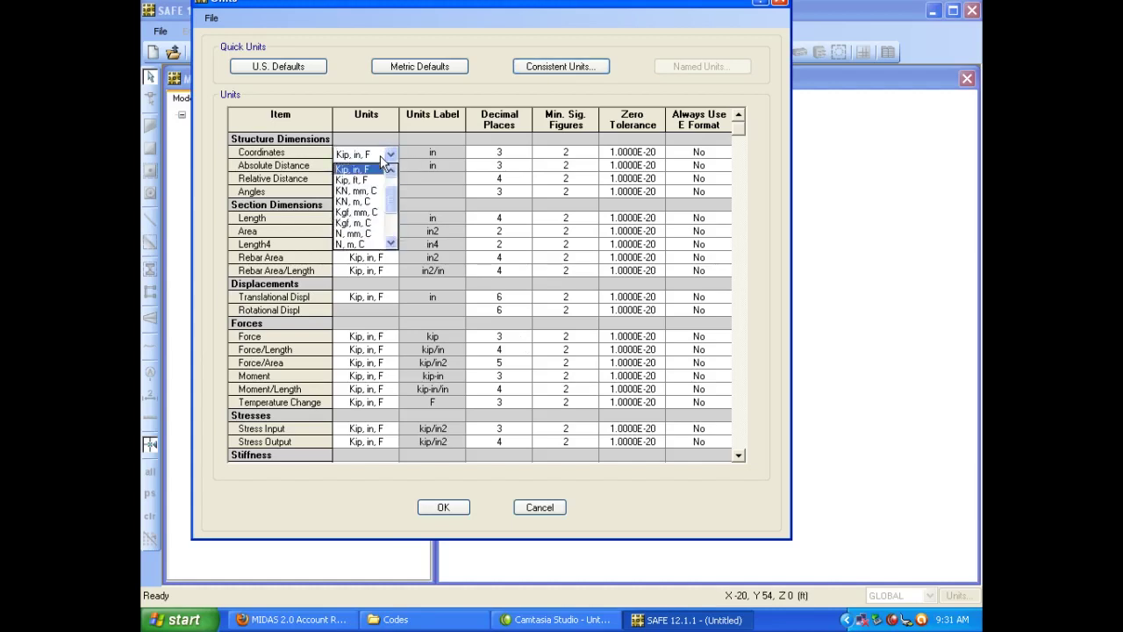
left_click(367, 192)
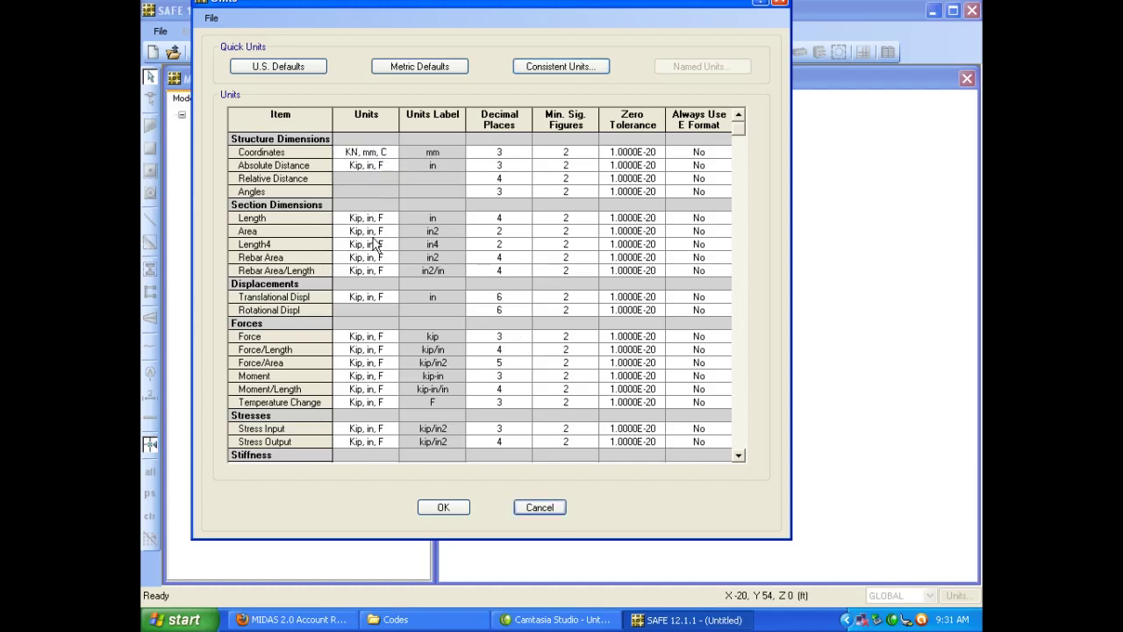
left_click(362, 300)
left_click(362, 300)
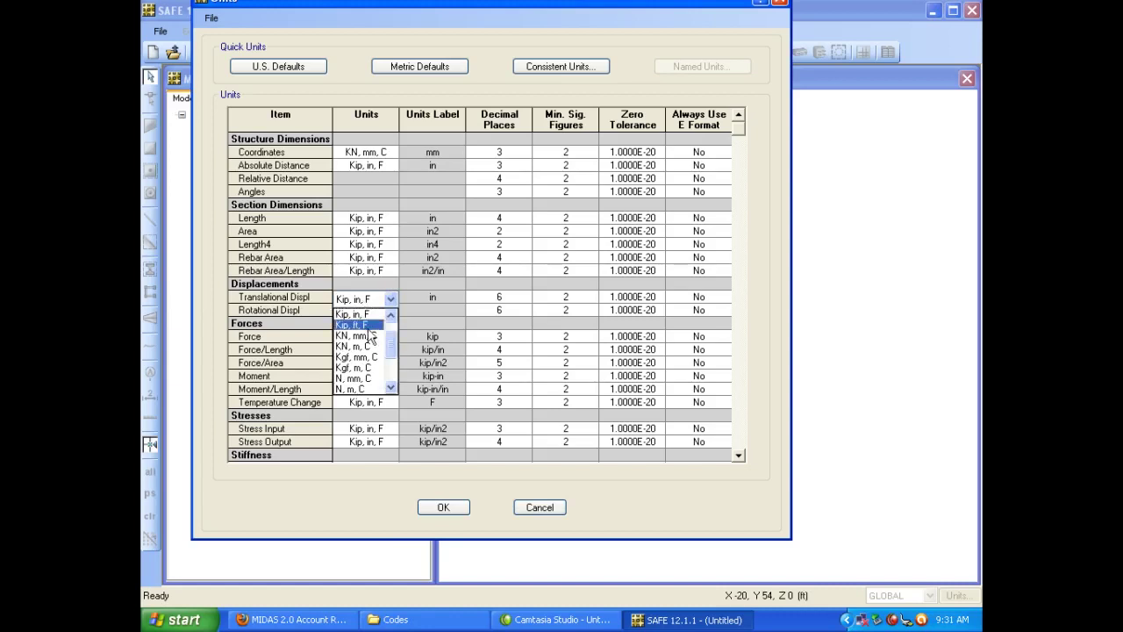
left_click(361, 337)
Step: Set the Moment units to Kgf, m, C and the Length4 section dimension units to N, m, C
left_click(368, 380)
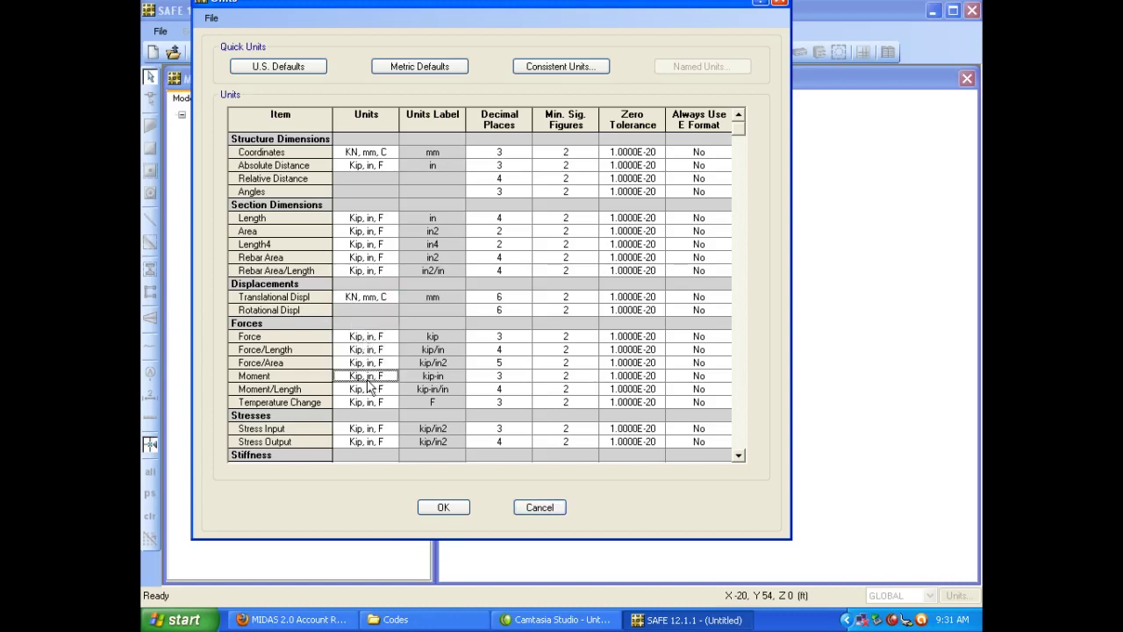
left_click(369, 383)
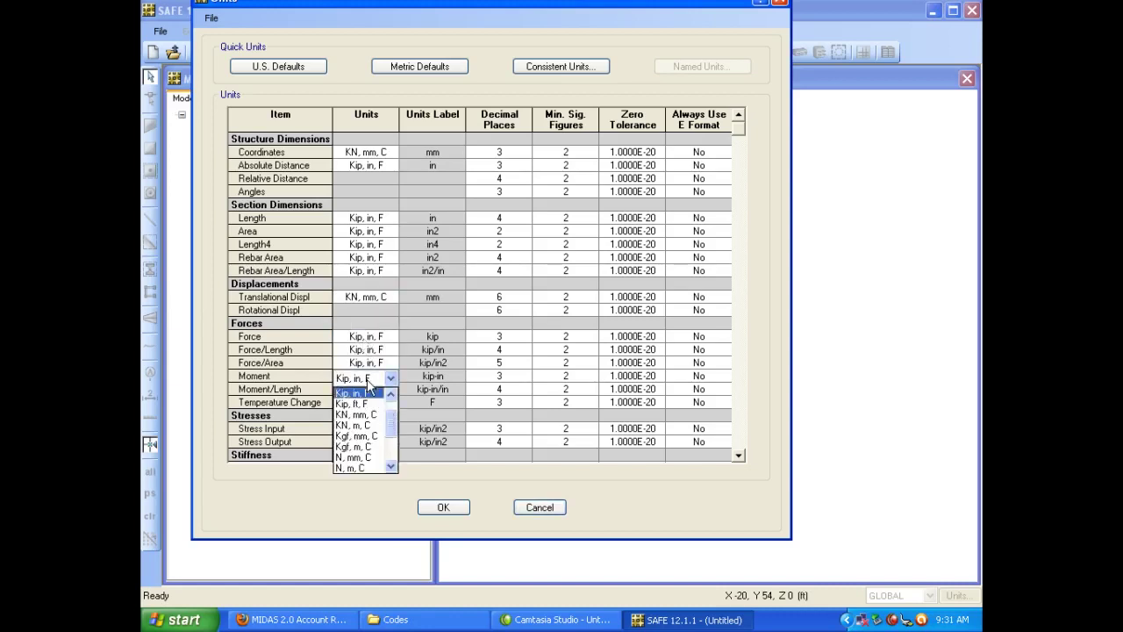
left_click(354, 451)
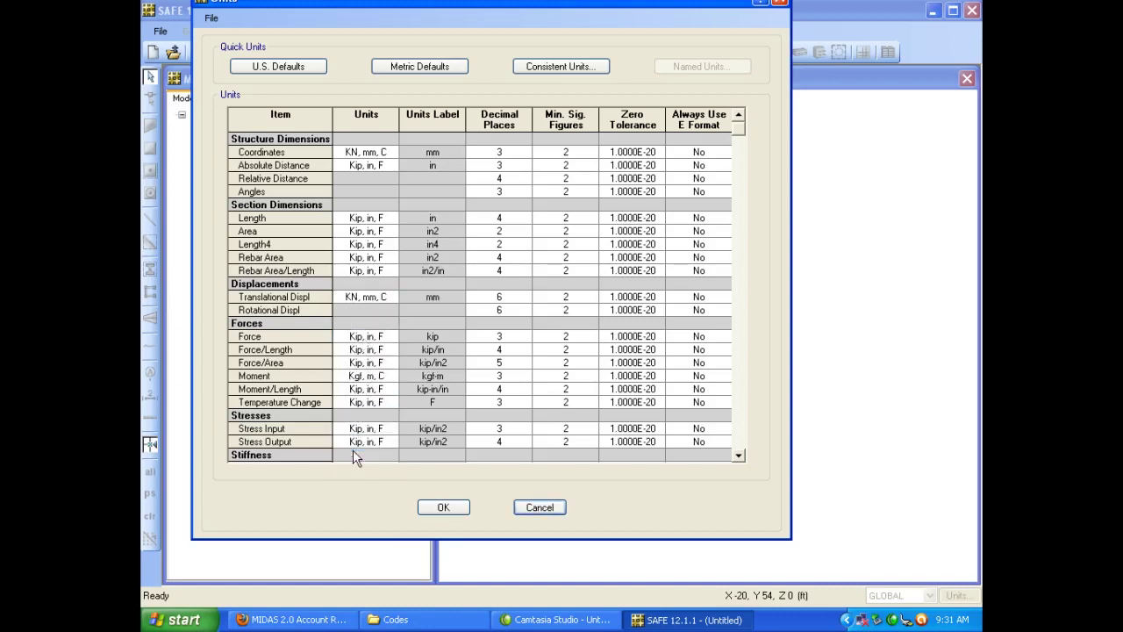
left_click(361, 247)
left_click(363, 253)
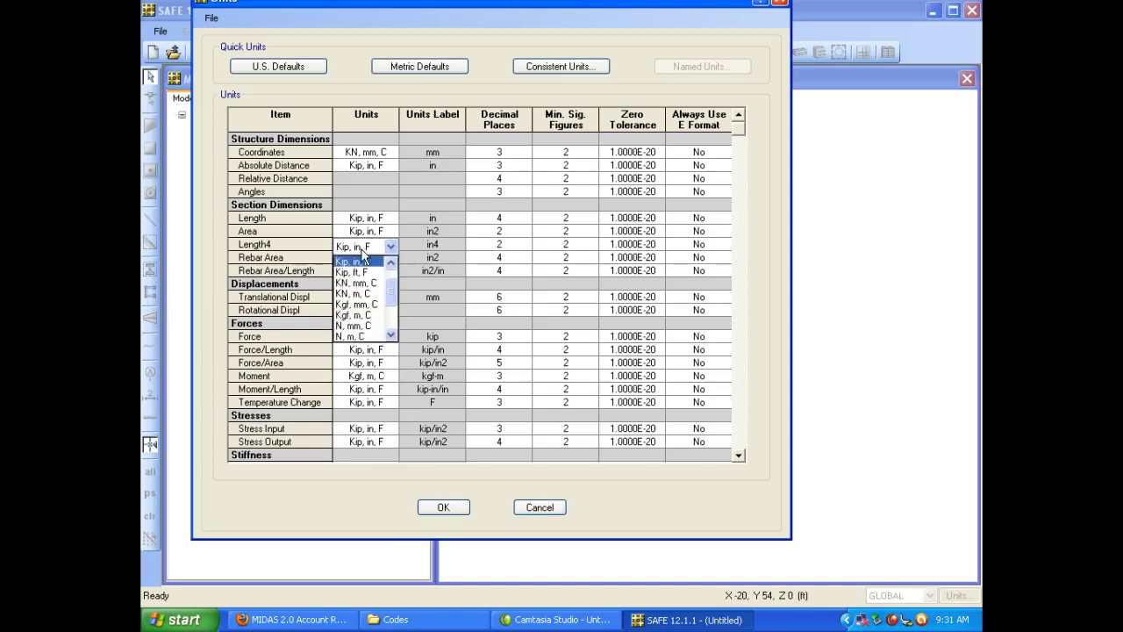
left_click(351, 340)
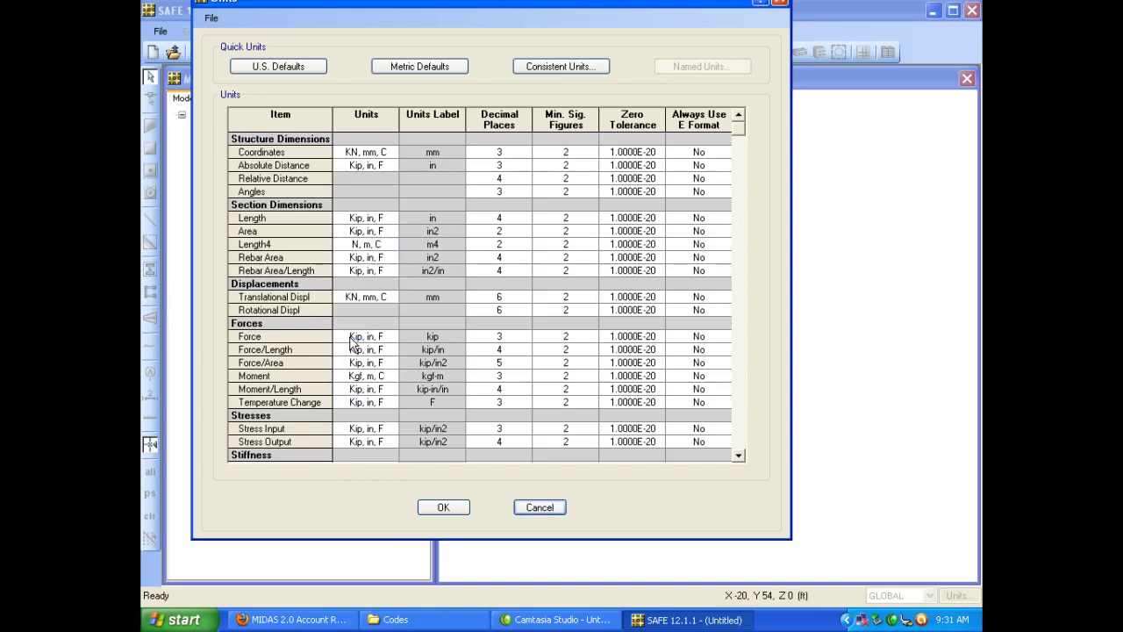
Step: Save the customized unit set as new named units called MY UNITS
left_click(212, 19)
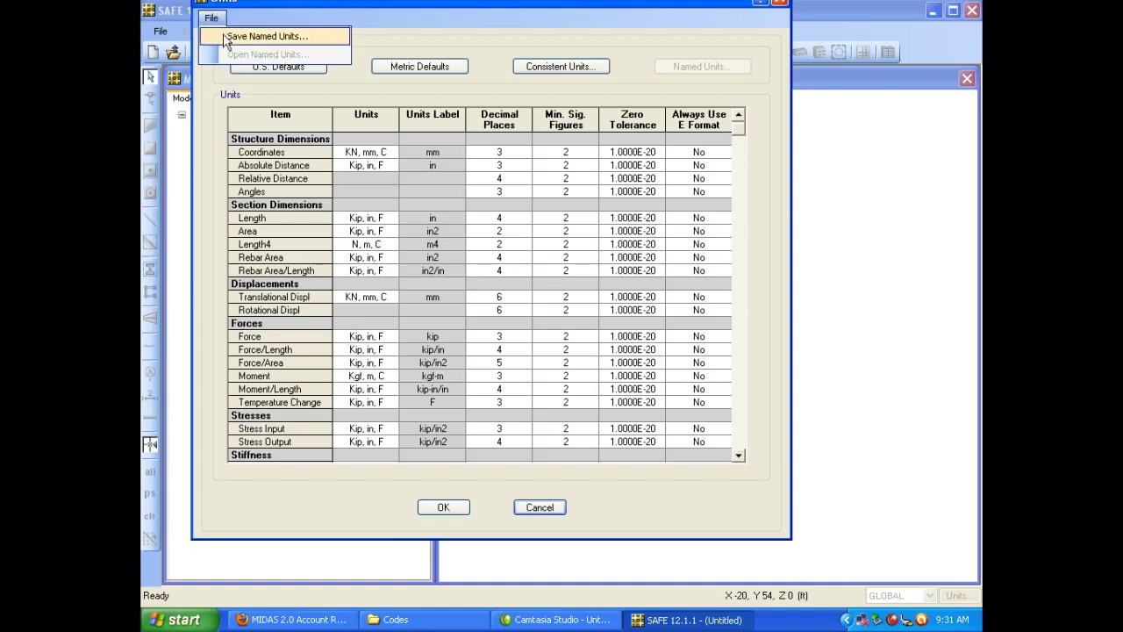
left_click(224, 37)
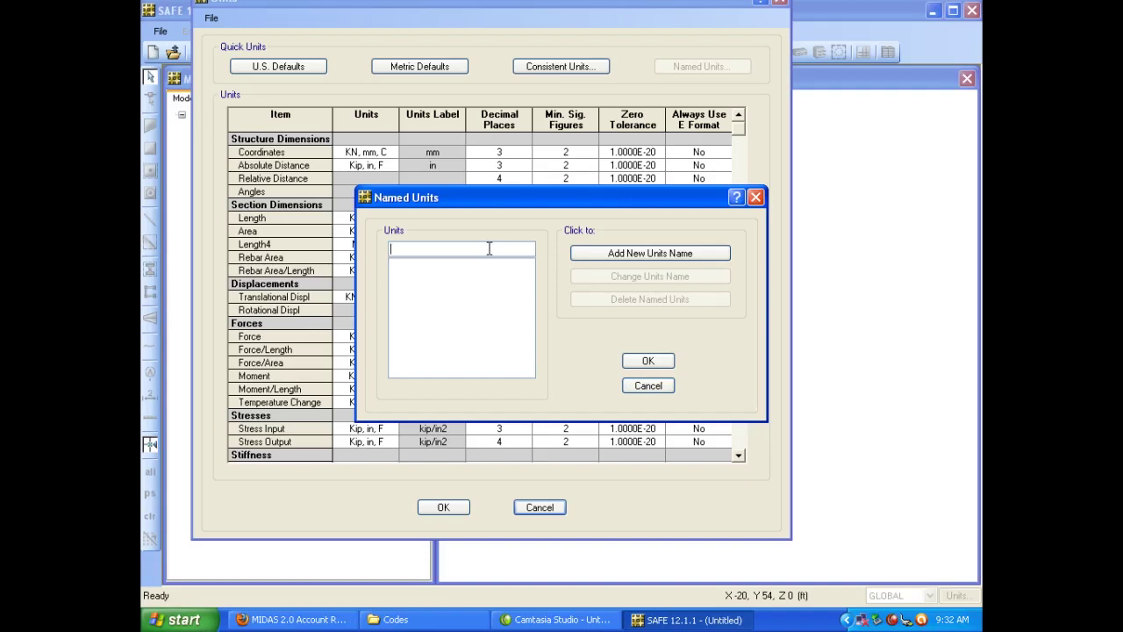
type("MY UNITS")
left_click(655, 363)
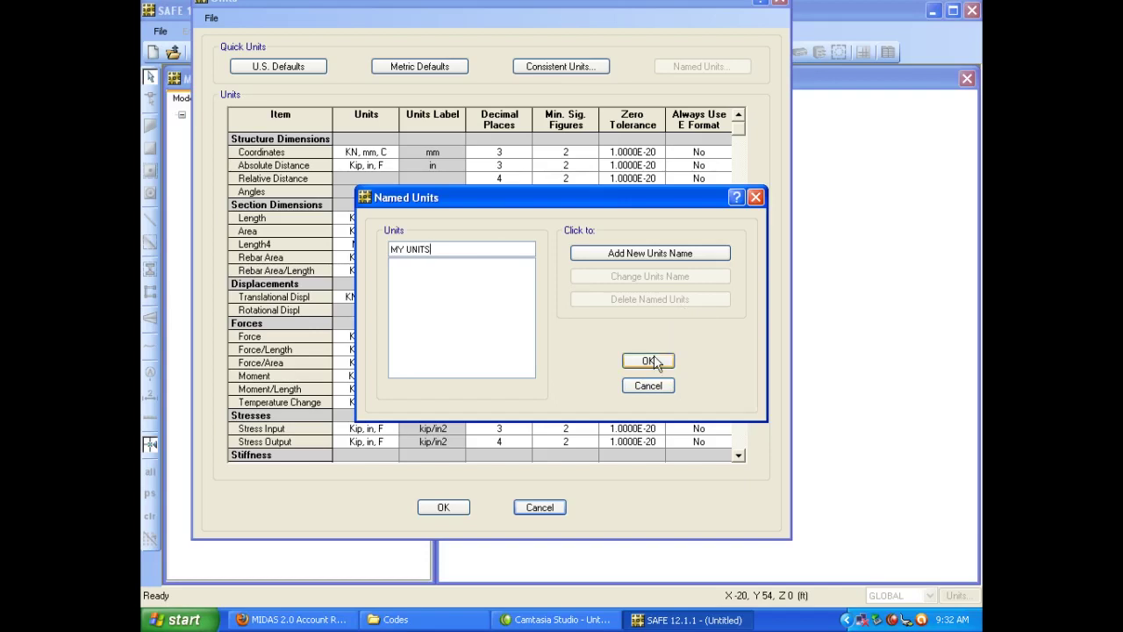
left_click(667, 254)
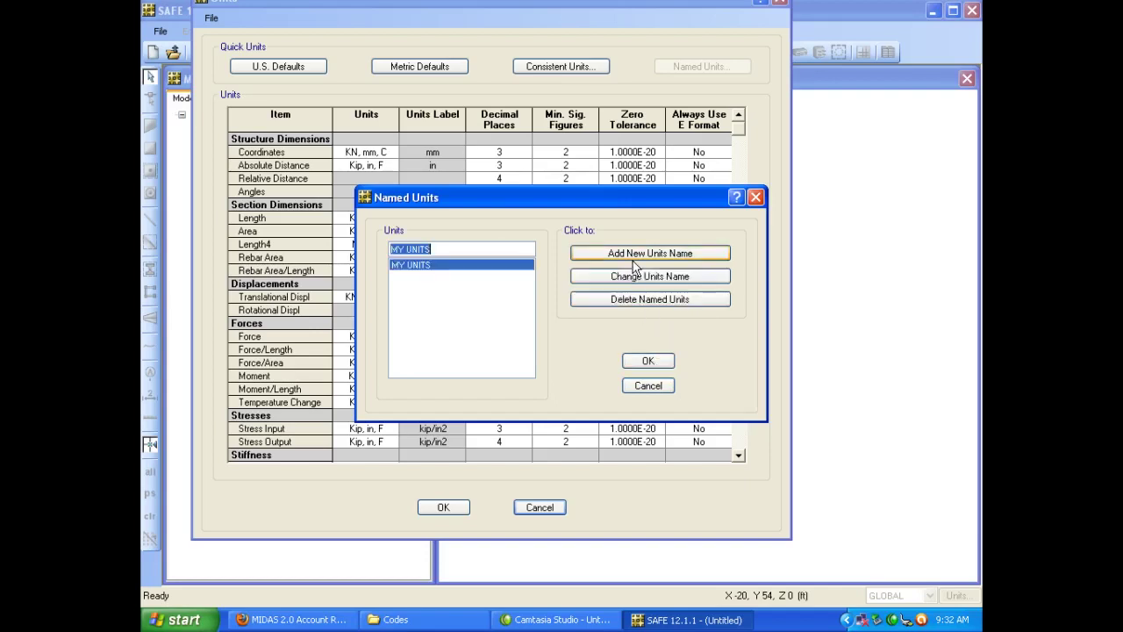
left_click(658, 360)
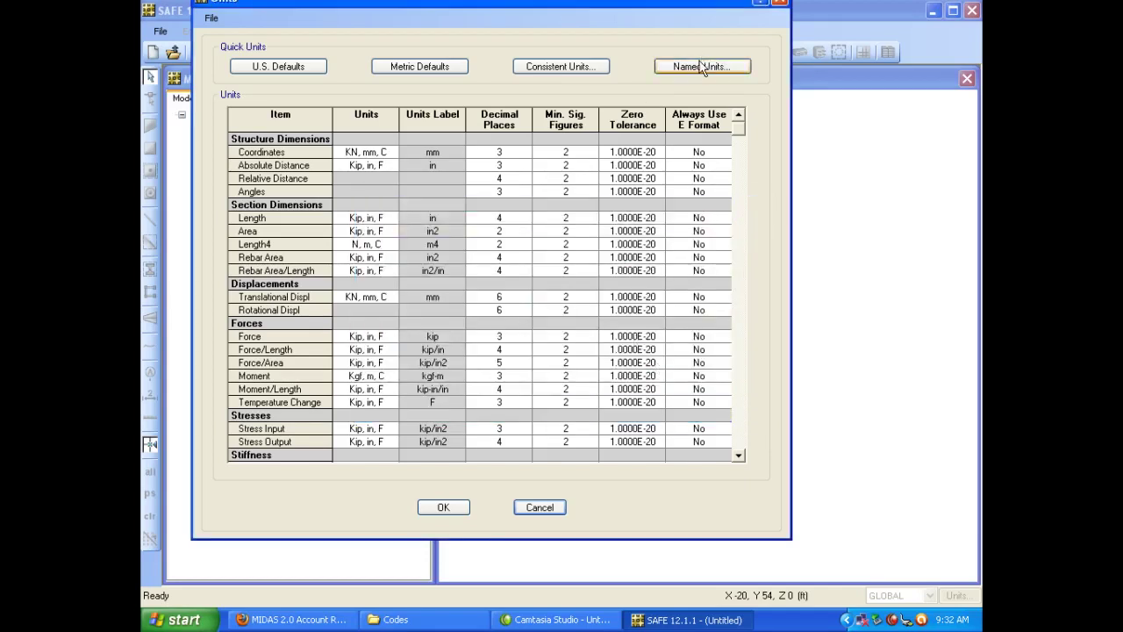
Step: Switch to the U.S. defaults and the metric defaults, and reapply the named units MY UNITS
left_click(305, 72)
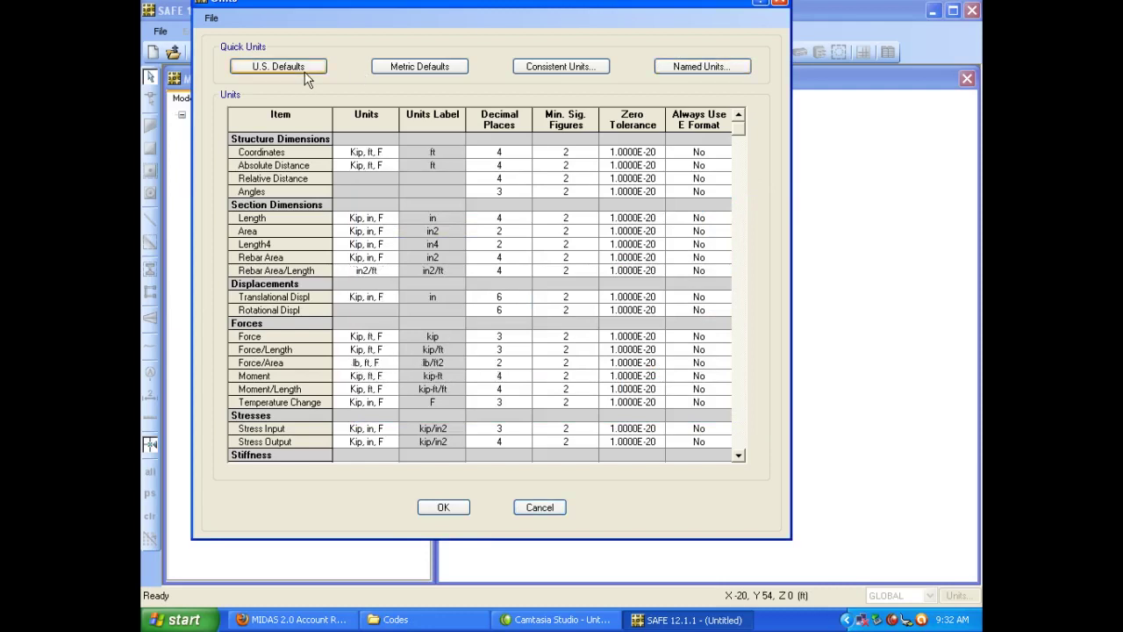
left_click(392, 67)
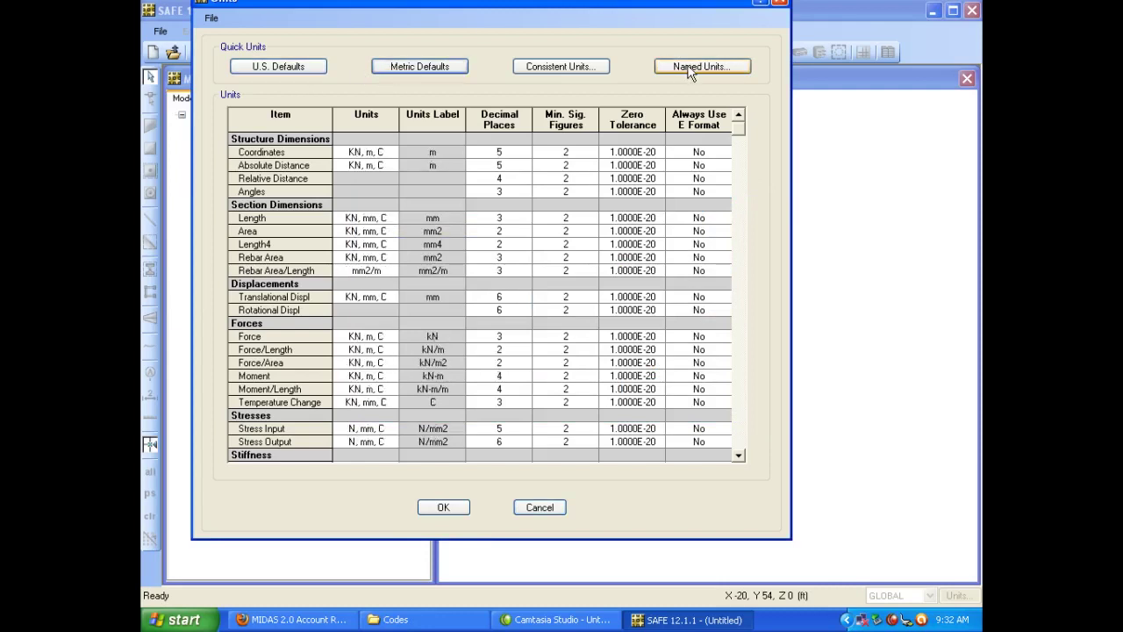
left_click(691, 69)
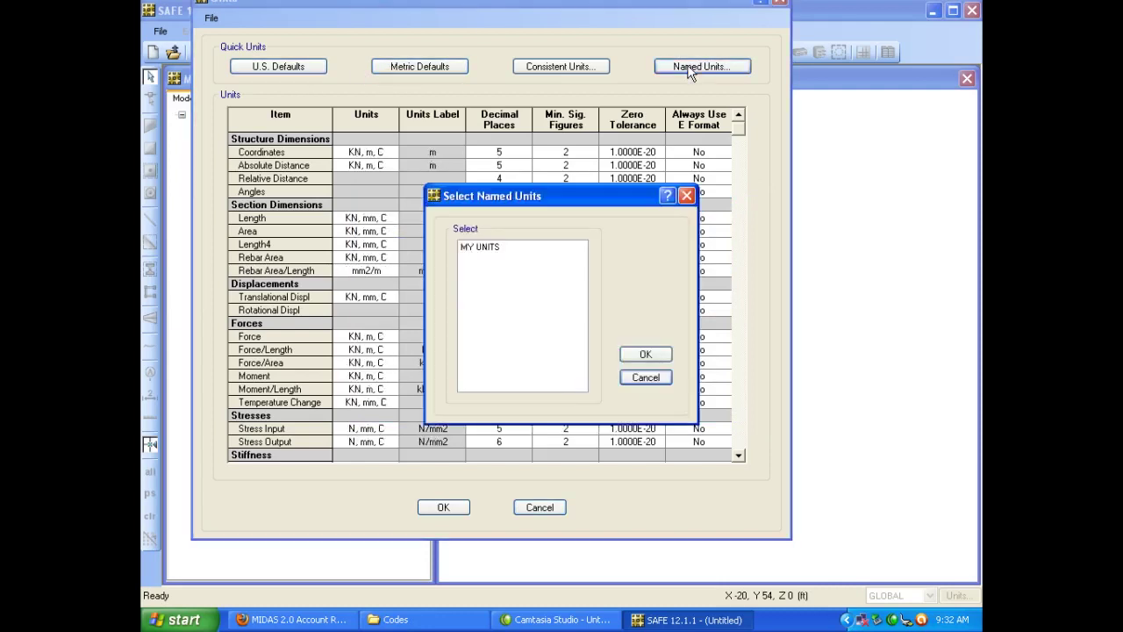
left_click(483, 248)
left_click(648, 356)
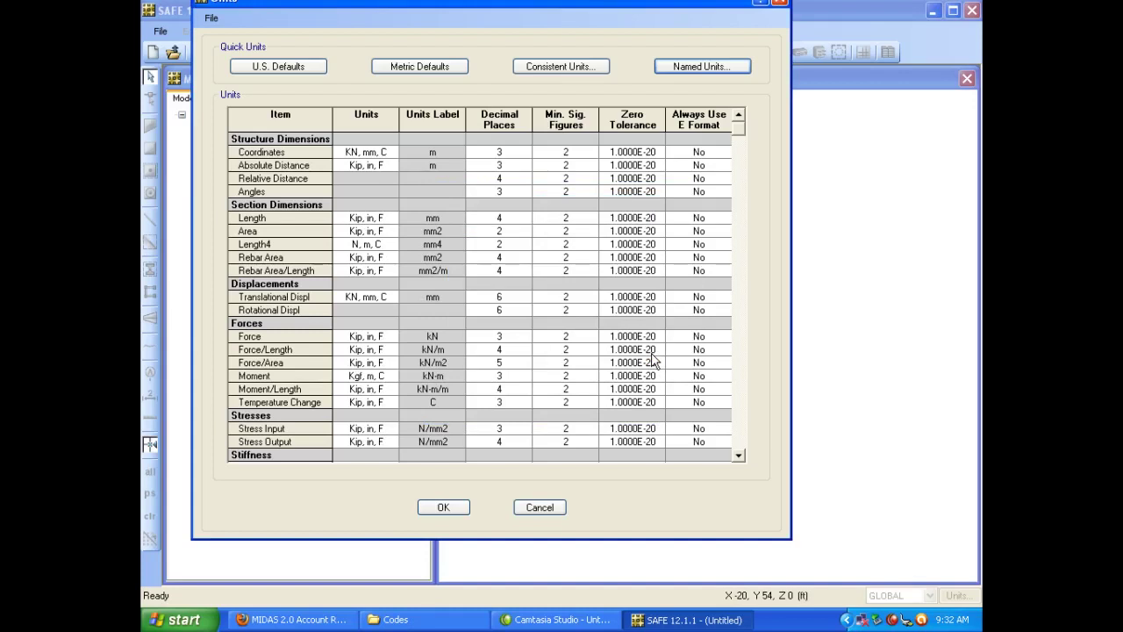
Step: Inspect the rebar area, force and moment unit cells and the saved named units list, and cancel without changing anything
left_click(365, 246)
left_click(366, 260)
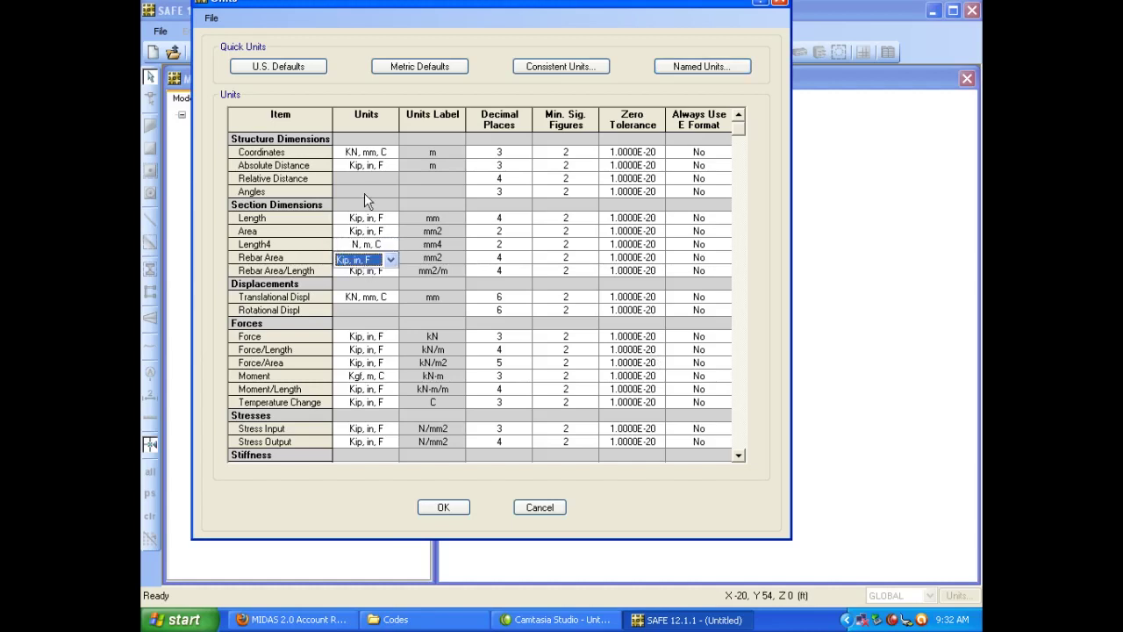
left_click(372, 338)
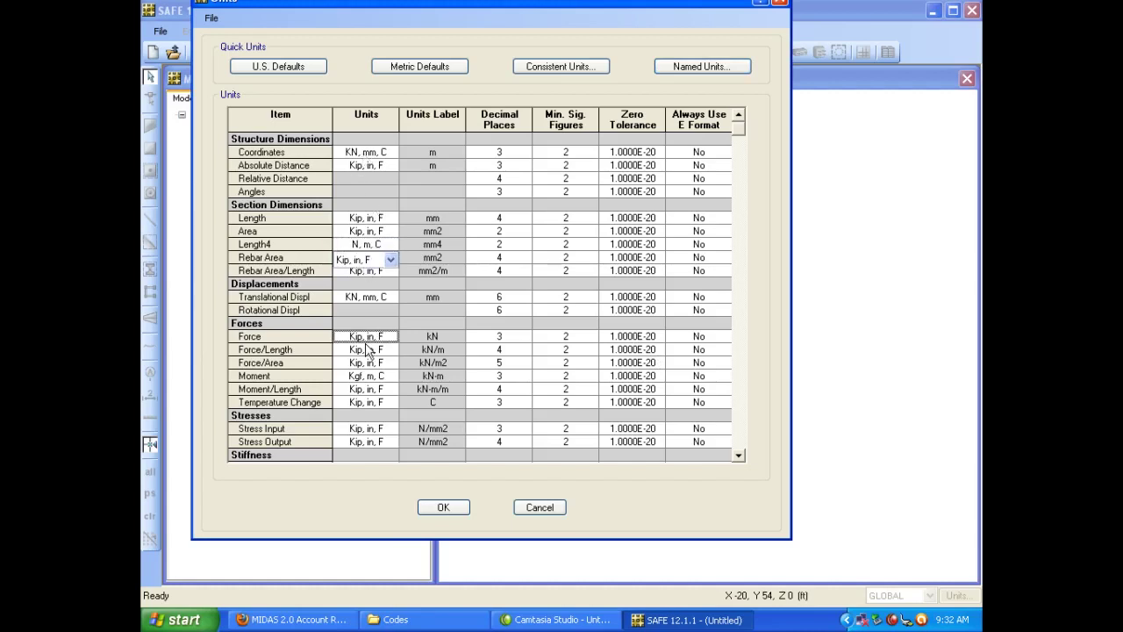
left_click(367, 363)
left_click(369, 390)
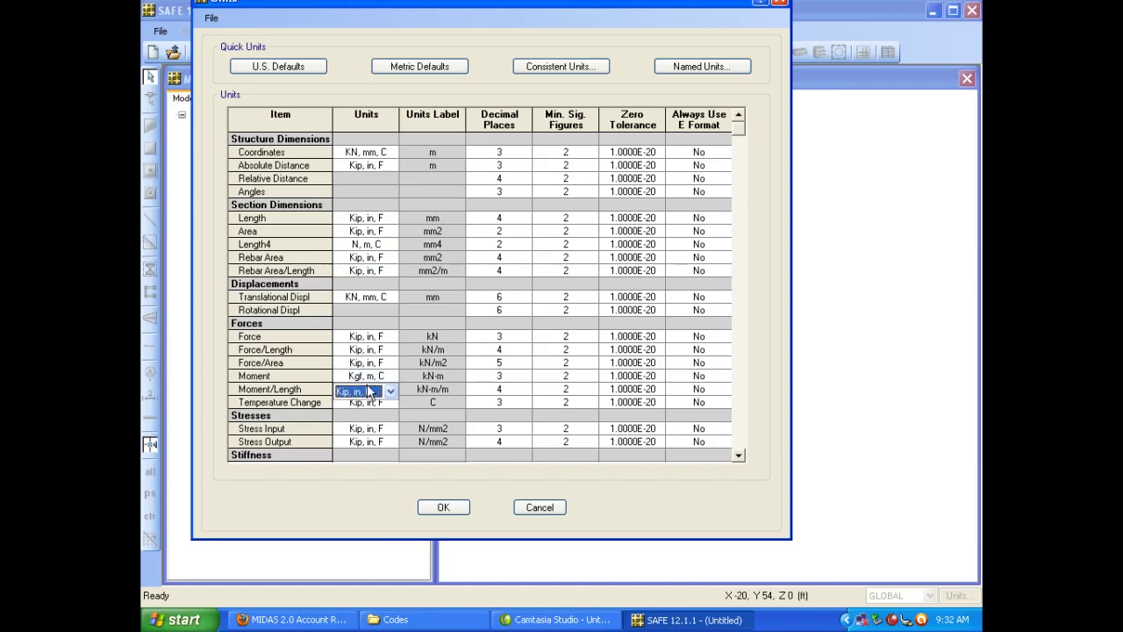
left_click(213, 18)
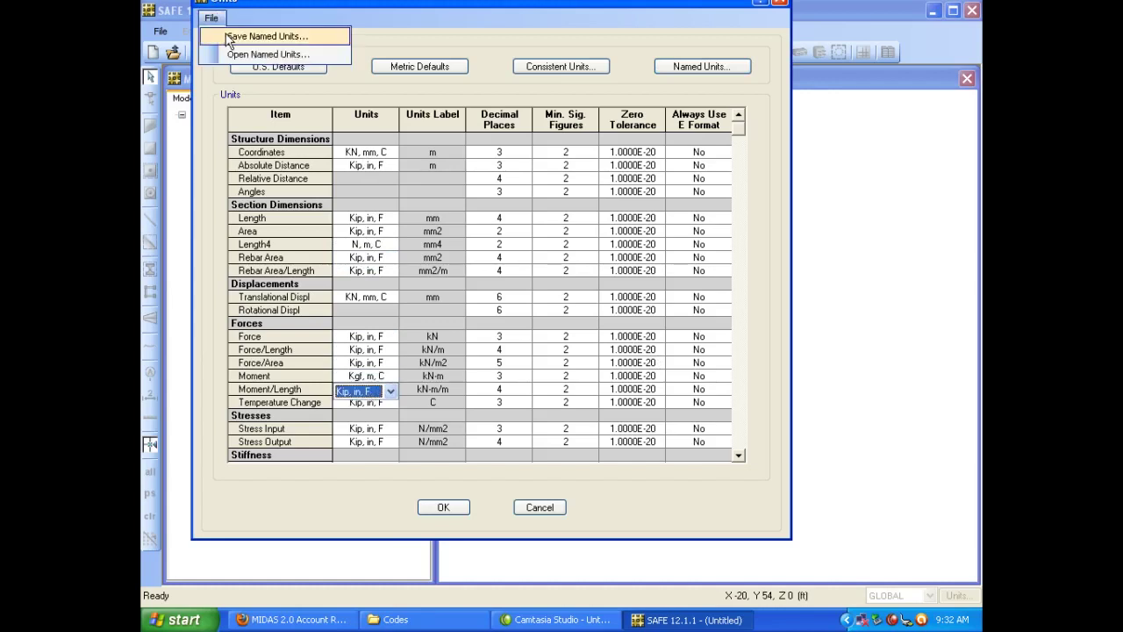
left_click(228, 39)
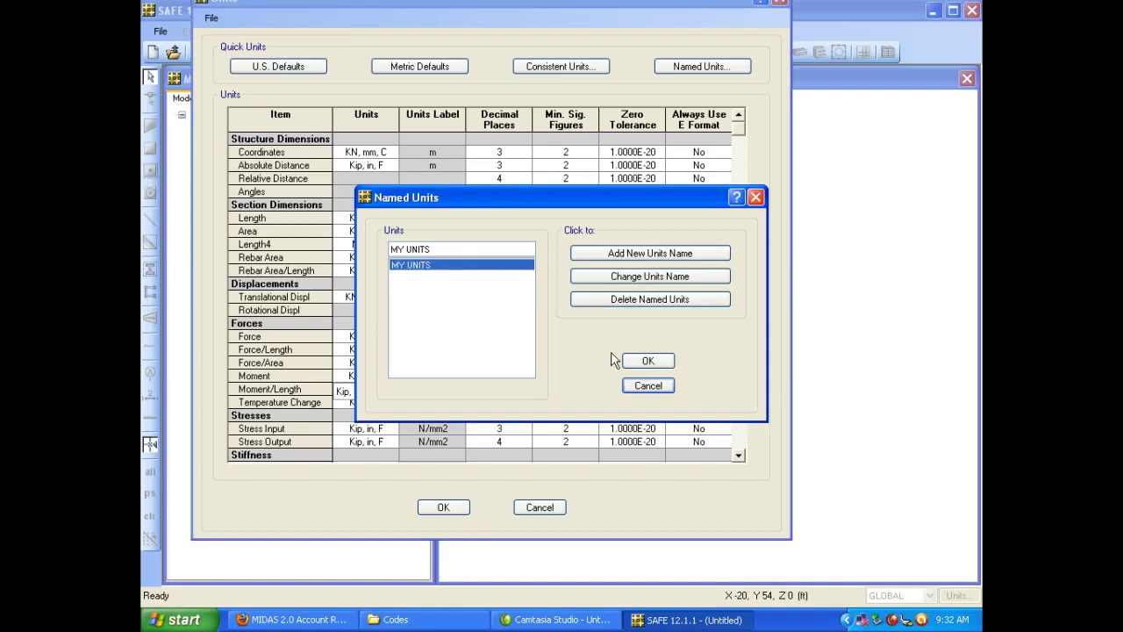
left_click(649, 386)
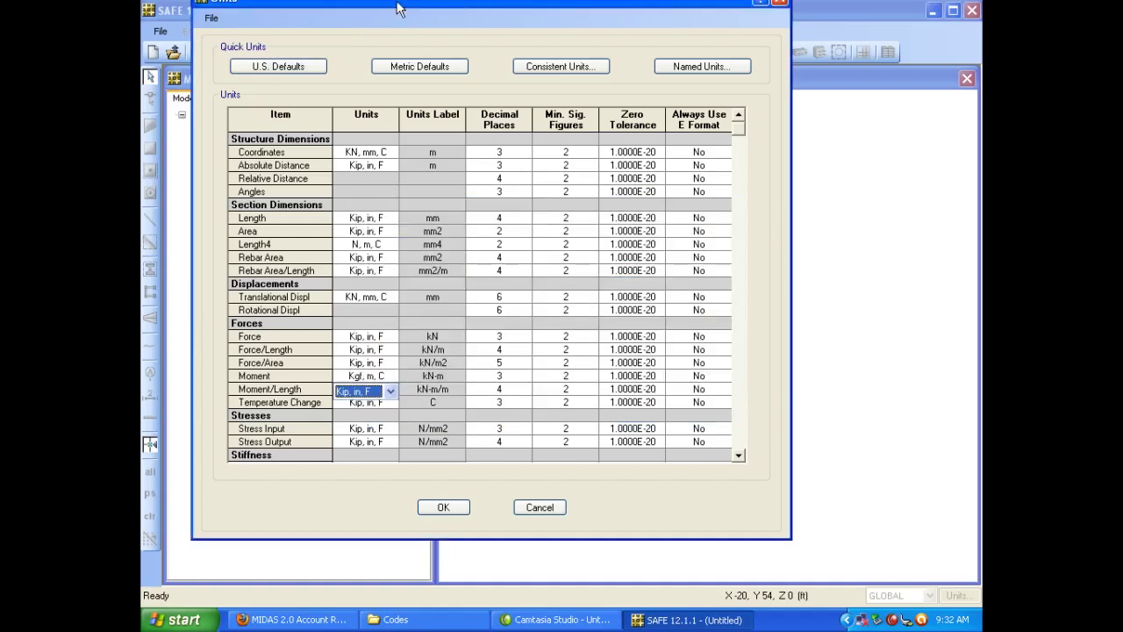
Step: Load MY UNITS over the metric and U.S. defaults and accept the units settings
left_click(404, 71)
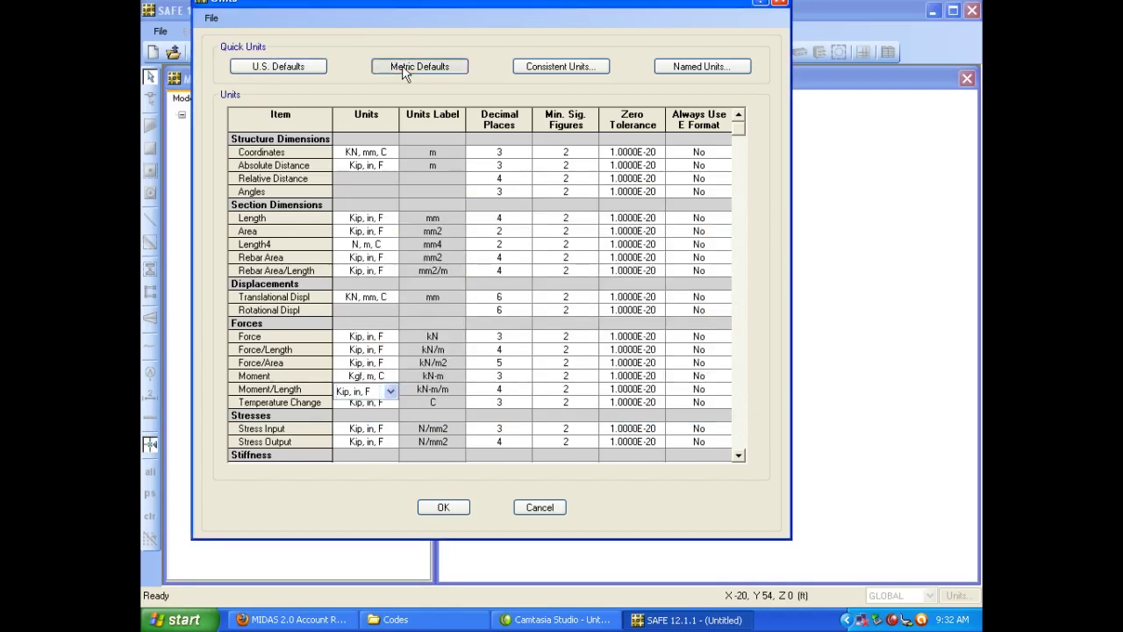
left_click(323, 70)
left_click(687, 68)
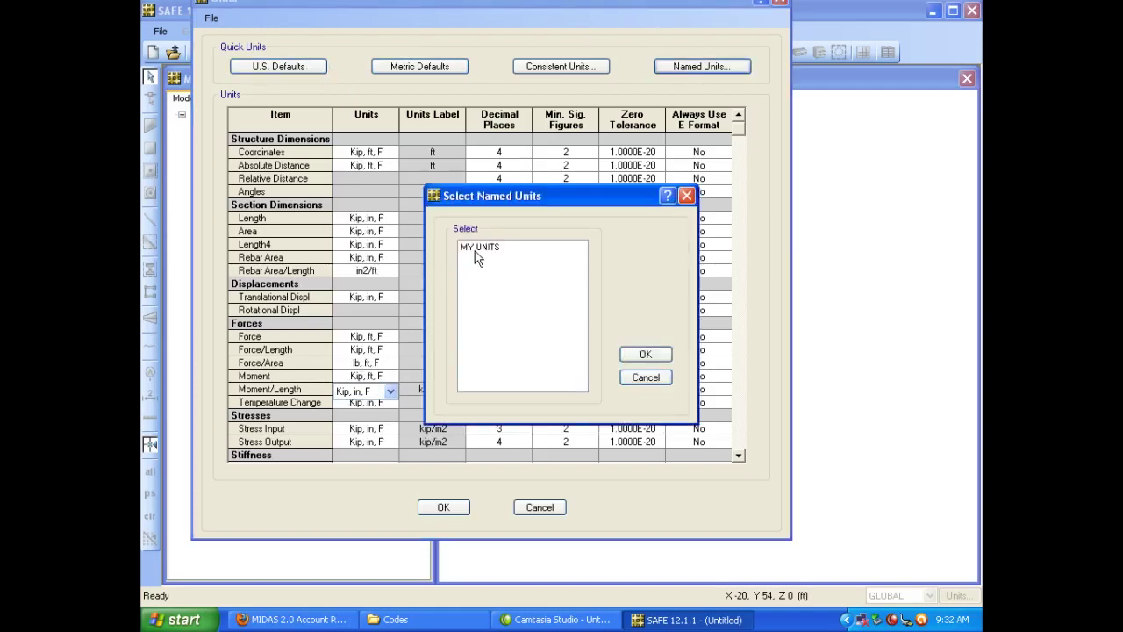
left_click(475, 249)
left_click(646, 354)
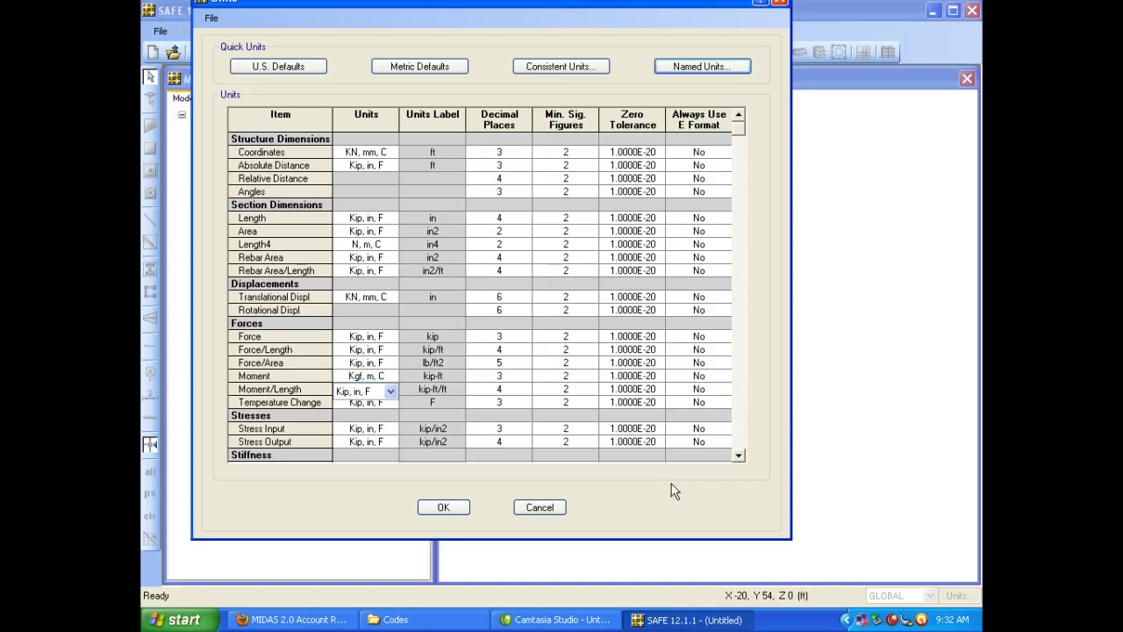
left_click(427, 508)
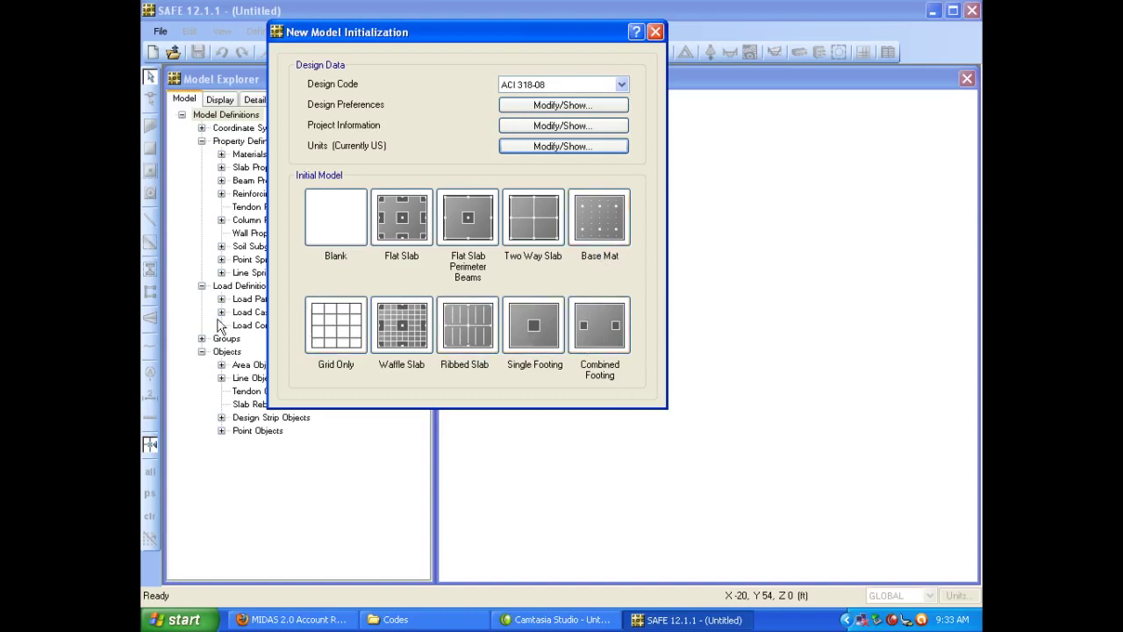
Step: Close the new model initialization without choosing a template, decline saving the untitled model, and minimize the program window
left_click(655, 32)
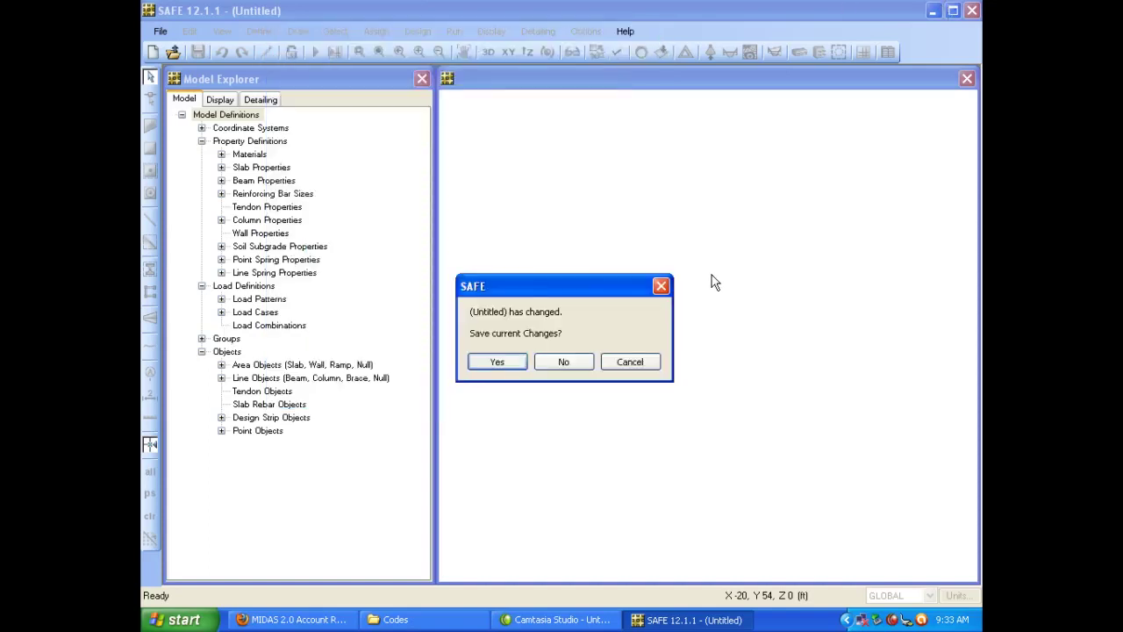
left_click(564, 363)
left_click(935, 8)
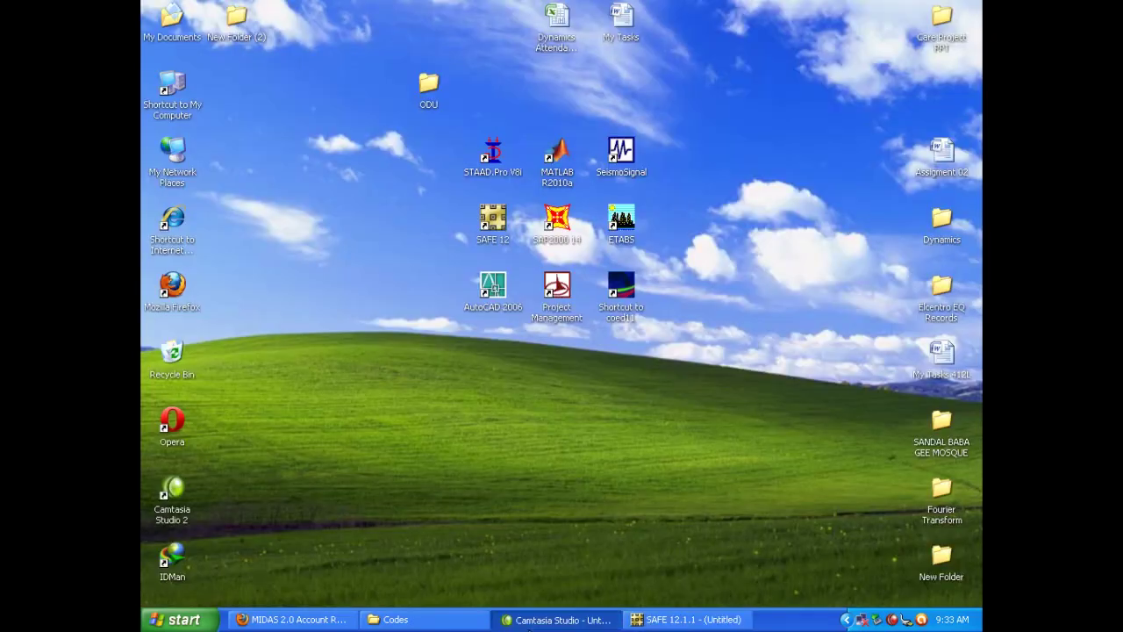
left_click(555, 620)
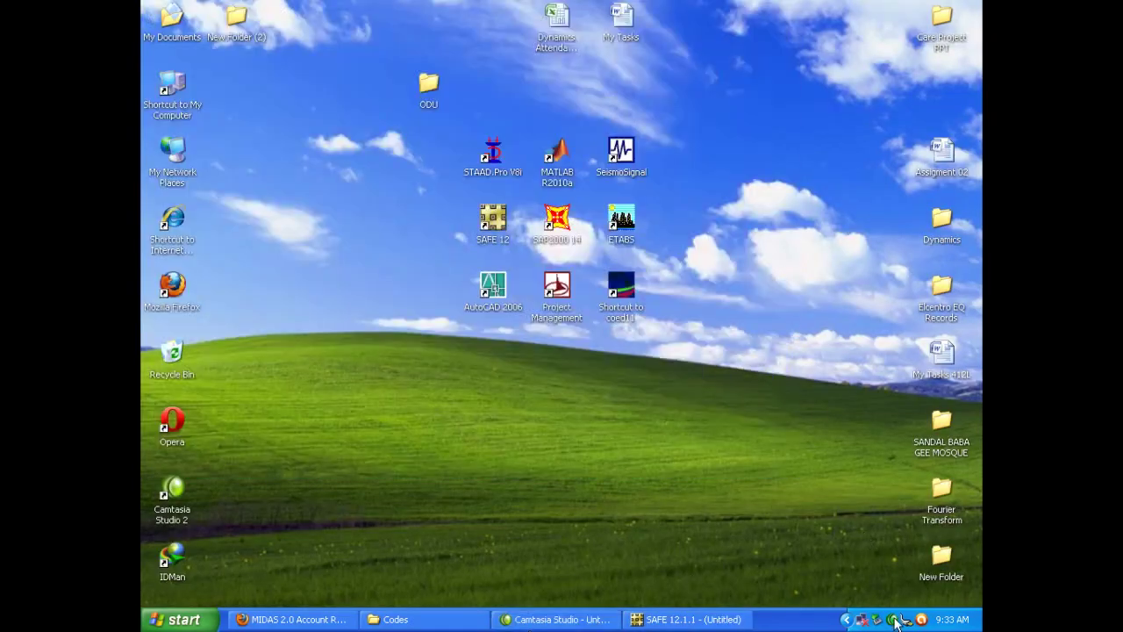
right_click(893, 622)
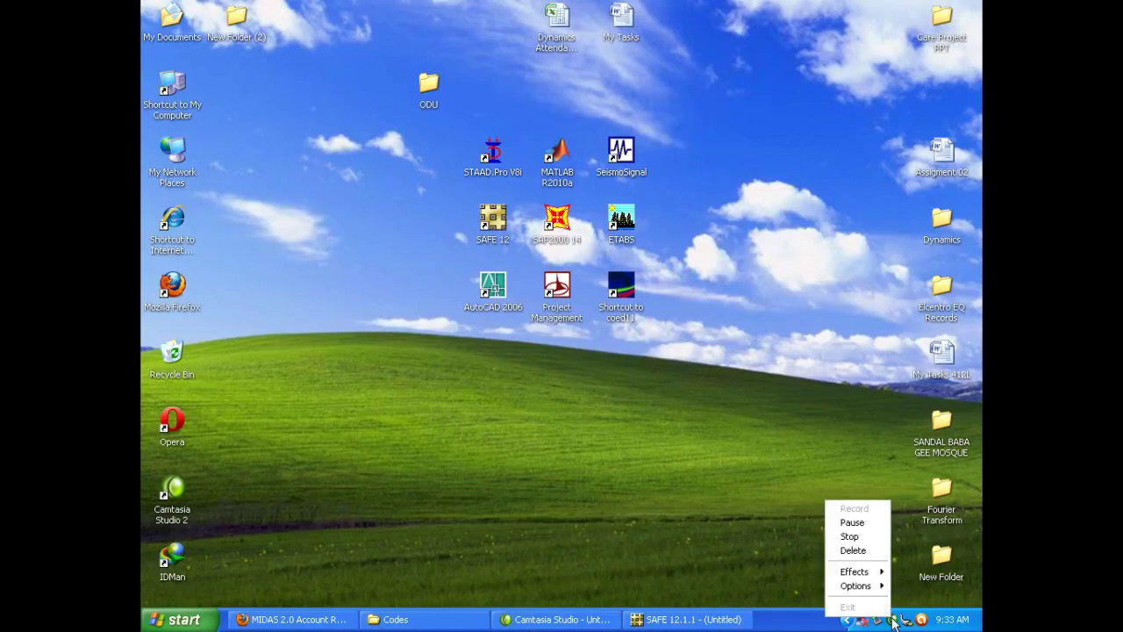
left_click(855, 535)
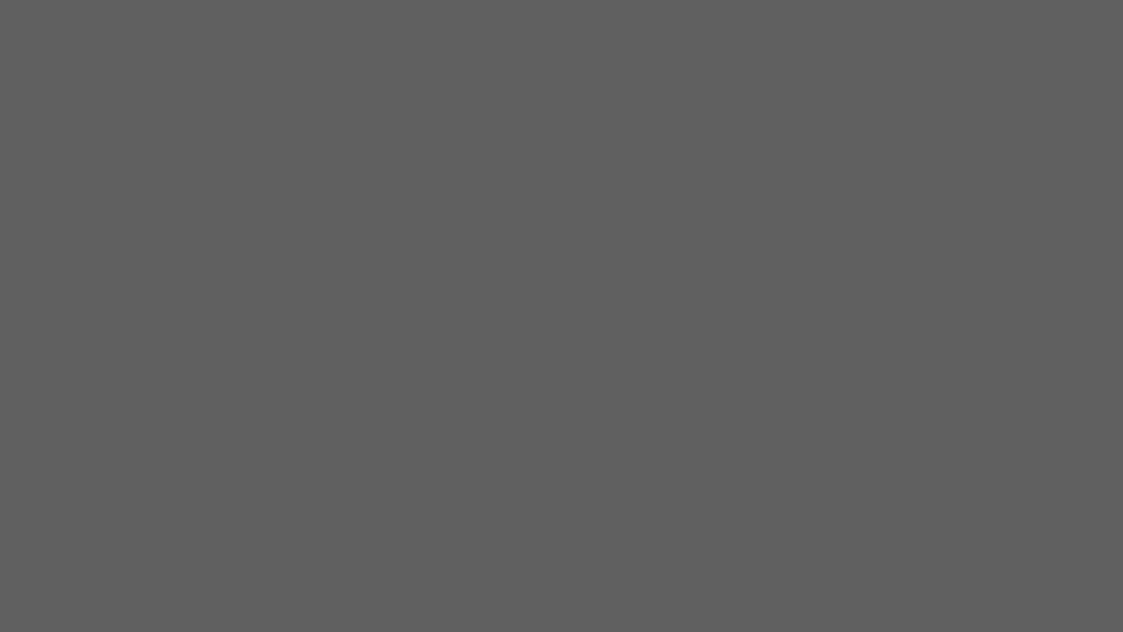